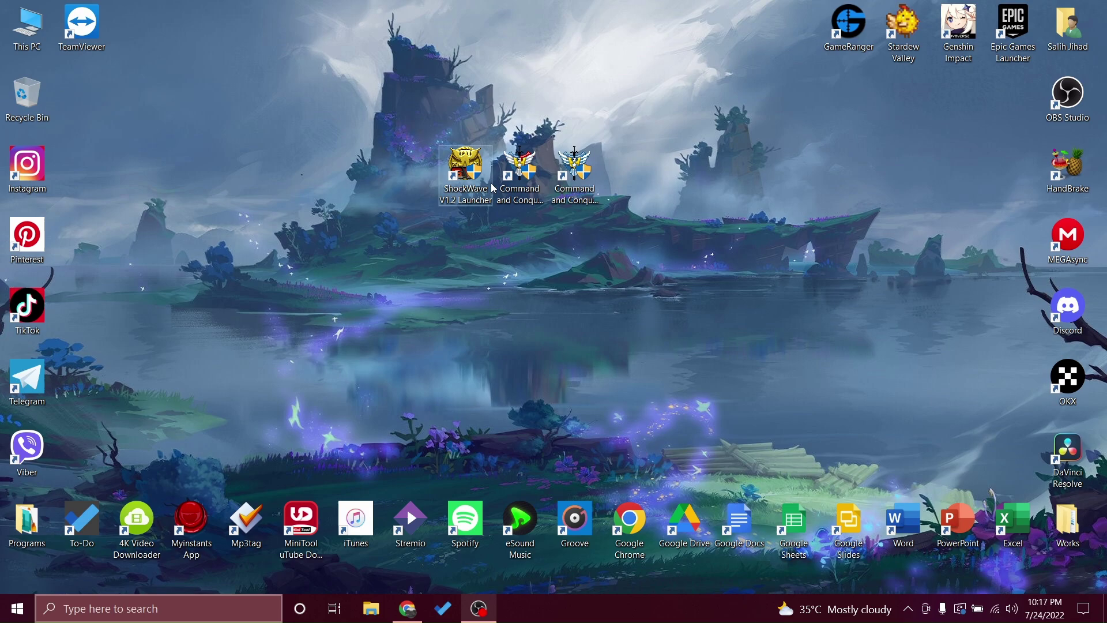
Move the Command and Conquer Zero Hour shortcut toward the desktop centre, then clear the selection.
{"action": "left_click_drag", "start_coordinate": [656, 114], "coordinate": [404, 236]}
{"action": "left_click", "coordinate": [460, 183]}
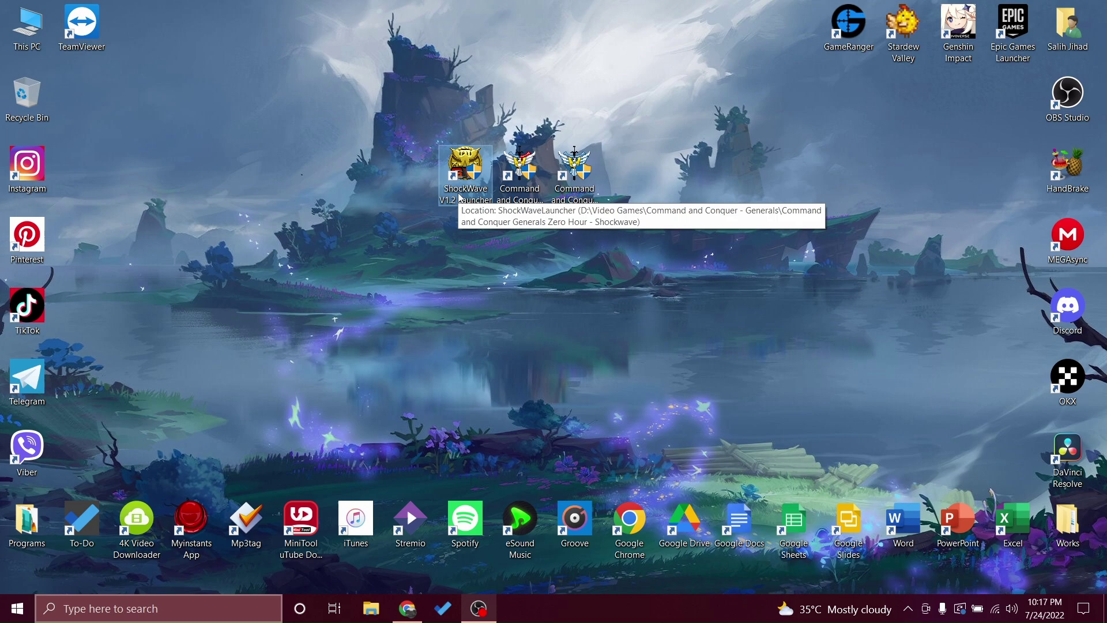
{"action": "left_click", "coordinate": [569, 202]}
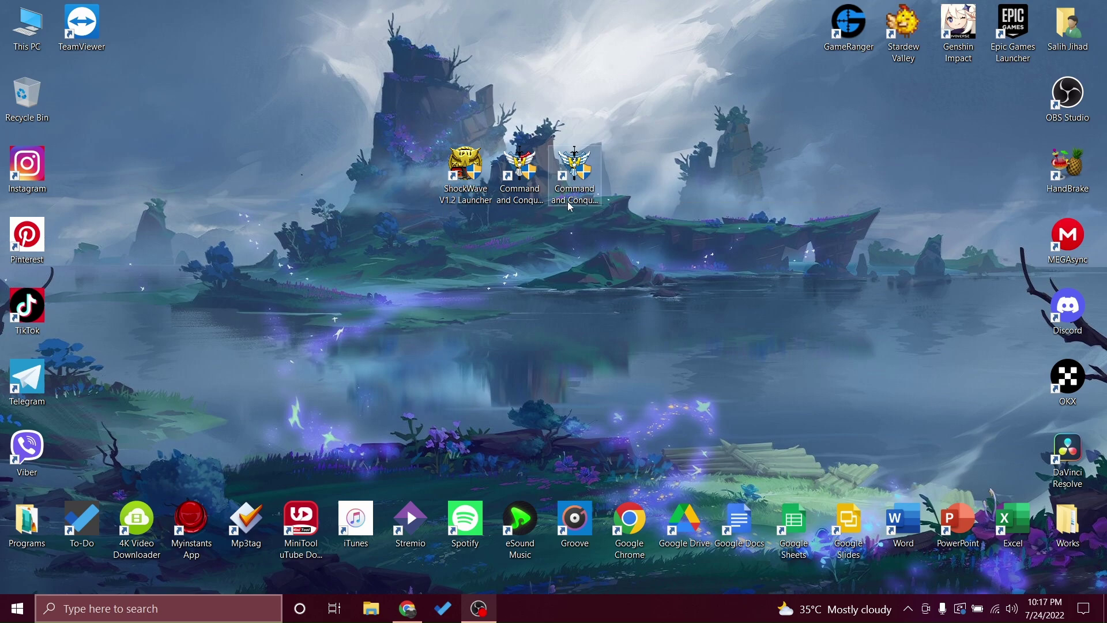
{"action": "left_click_drag", "start_coordinate": [585, 179], "coordinate": [627, 287]}
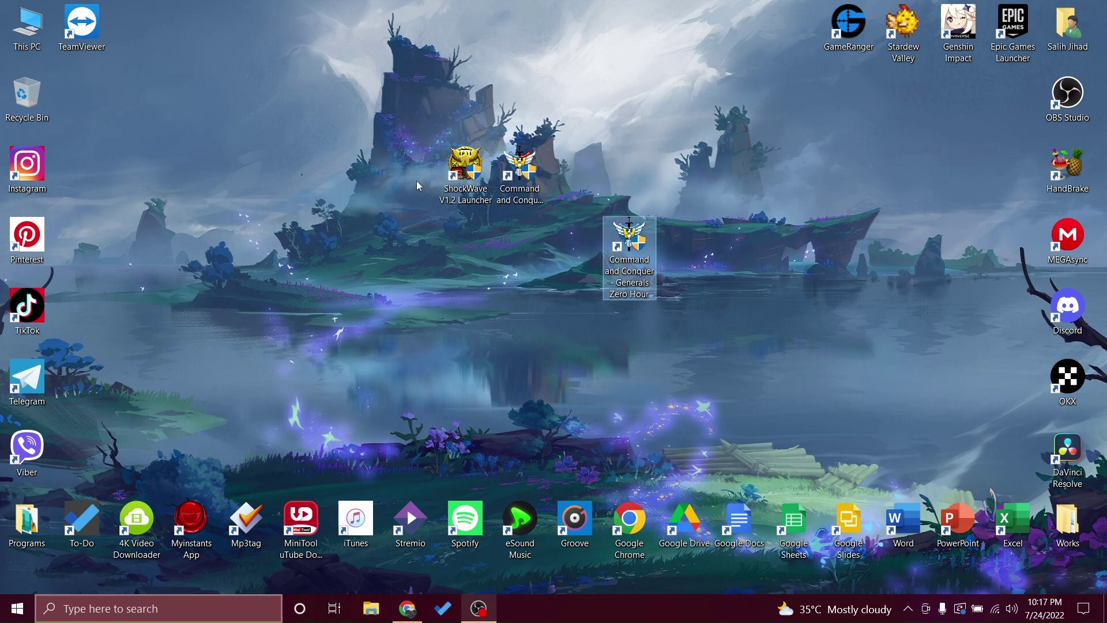
{"action": "left_click", "coordinate": [491, 368]}
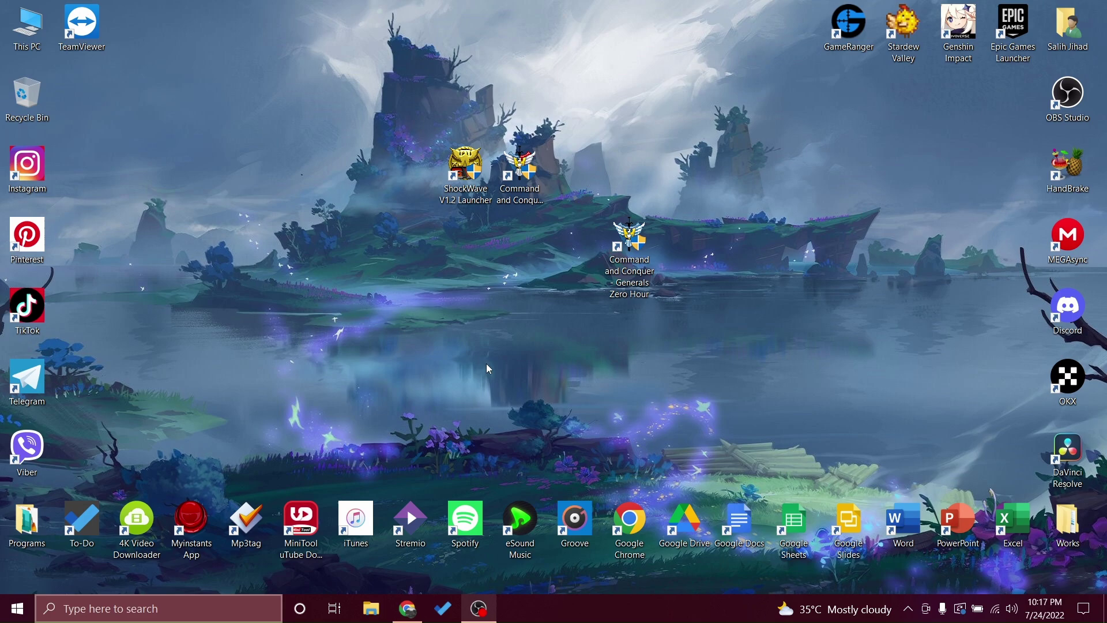
{"action": "left_click", "coordinate": [410, 610]}
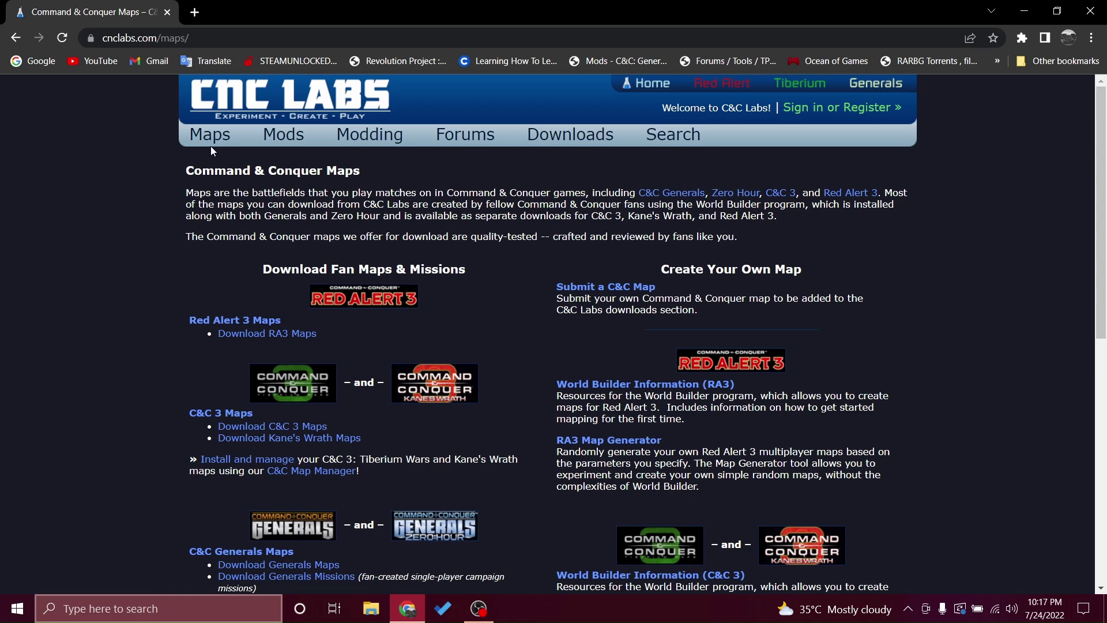
{"action": "scroll", "coordinate": [629, 279], "scroll_direction": "down", "scroll_amount": 1}
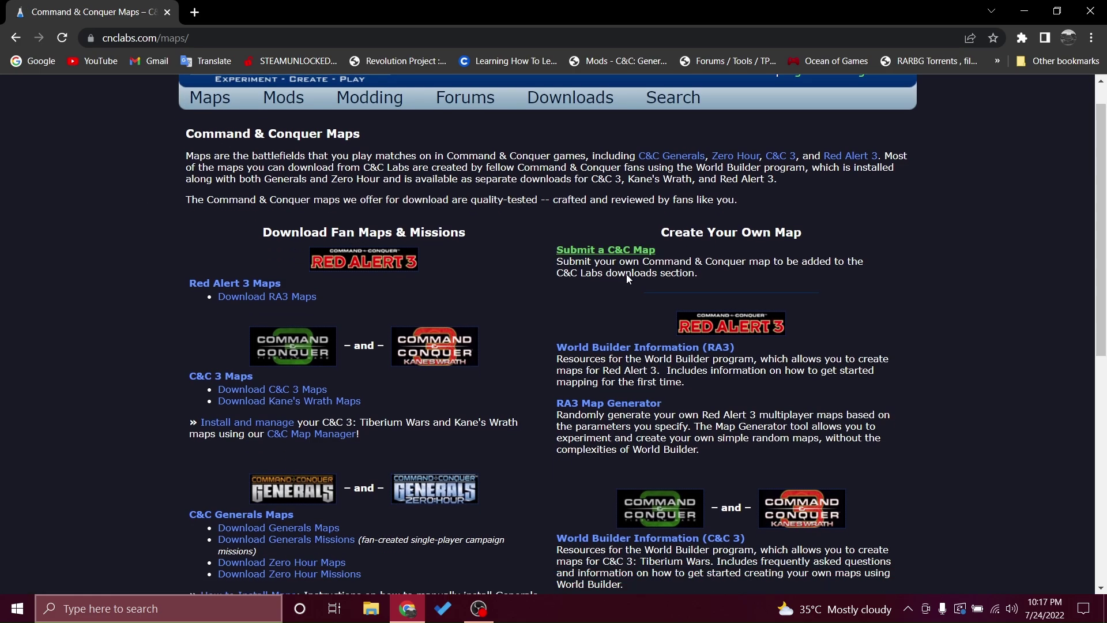
{"action": "scroll", "coordinate": [502, 358], "scroll_direction": "down", "scroll_amount": 7}
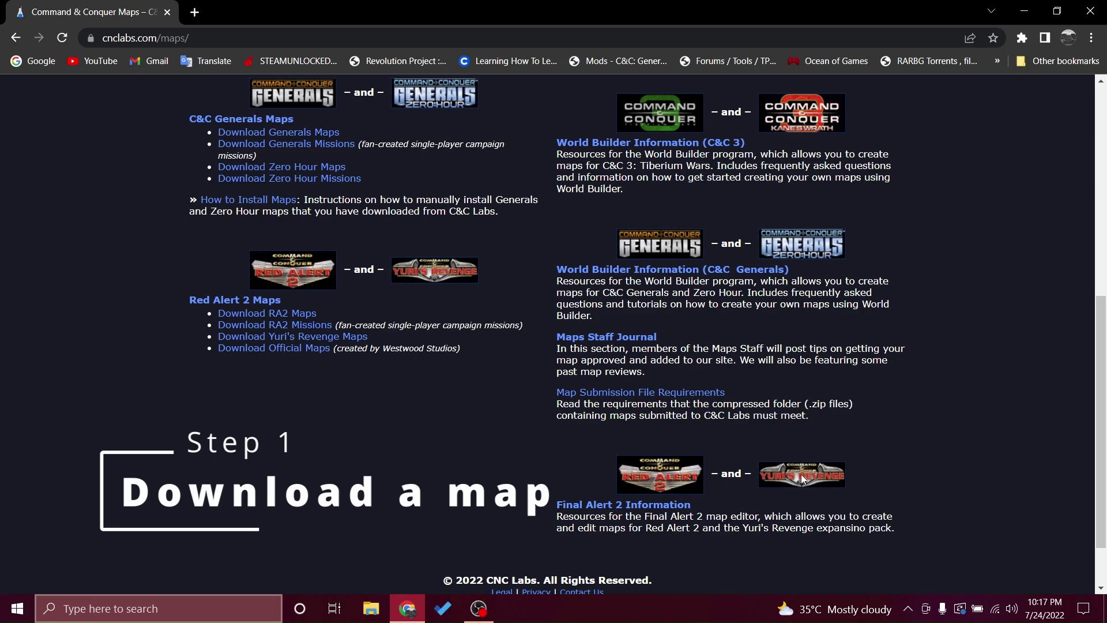
{"action": "scroll", "coordinate": [591, 474], "scroll_direction": "up", "scroll_amount": 3}
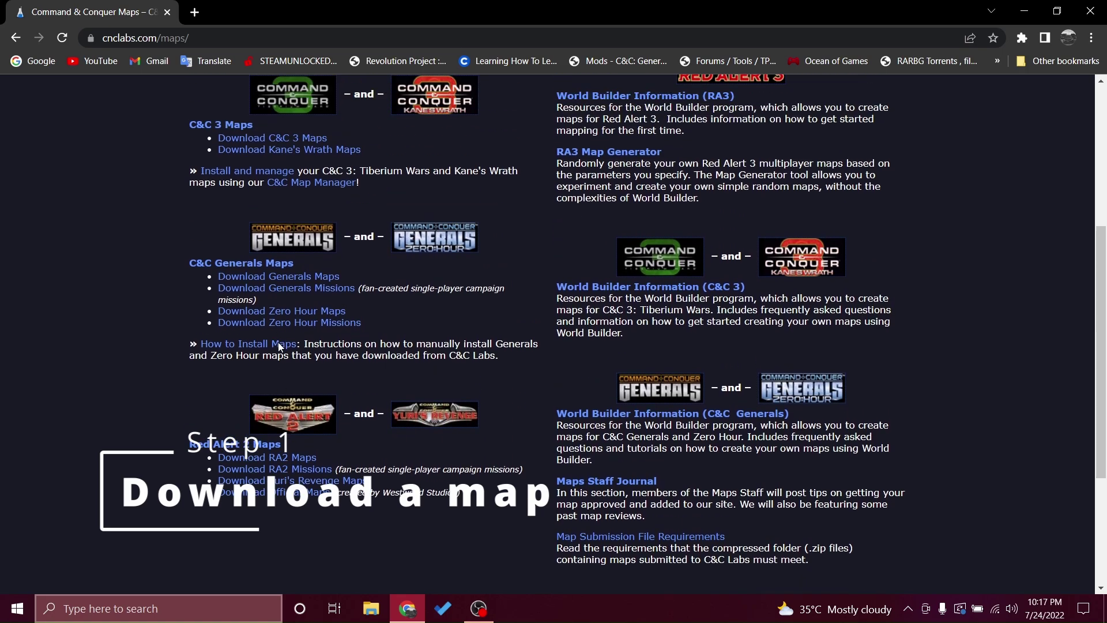
{"action": "scroll", "coordinate": [441, 421], "scroll_direction": "up", "scroll_amount": 1}
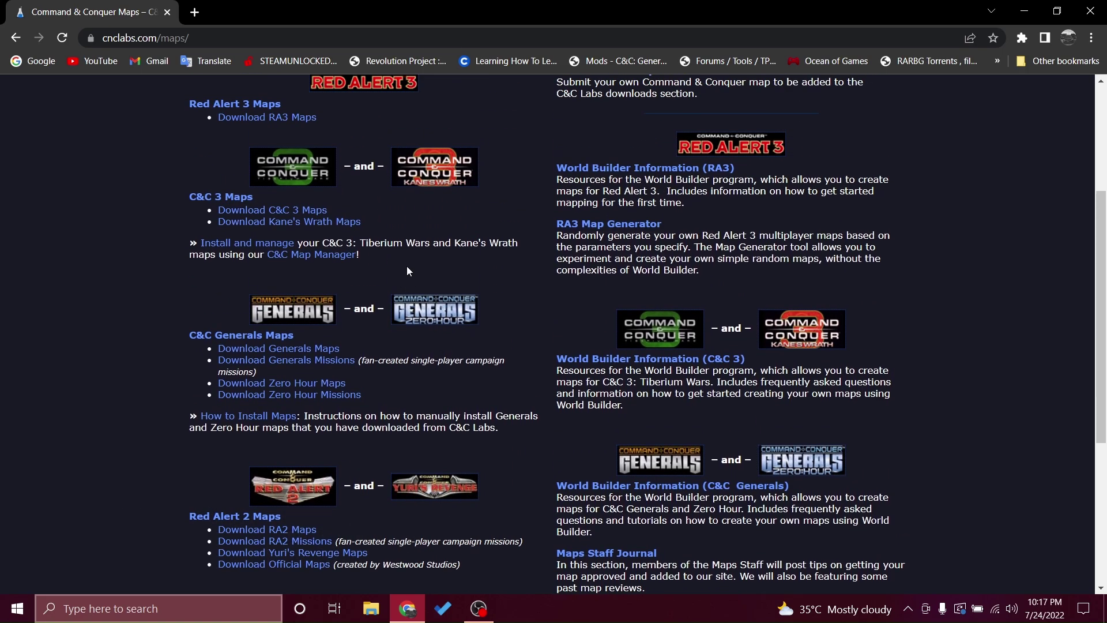
{"action": "scroll", "coordinate": [408, 271], "scroll_direction": "up", "scroll_amount": 3}
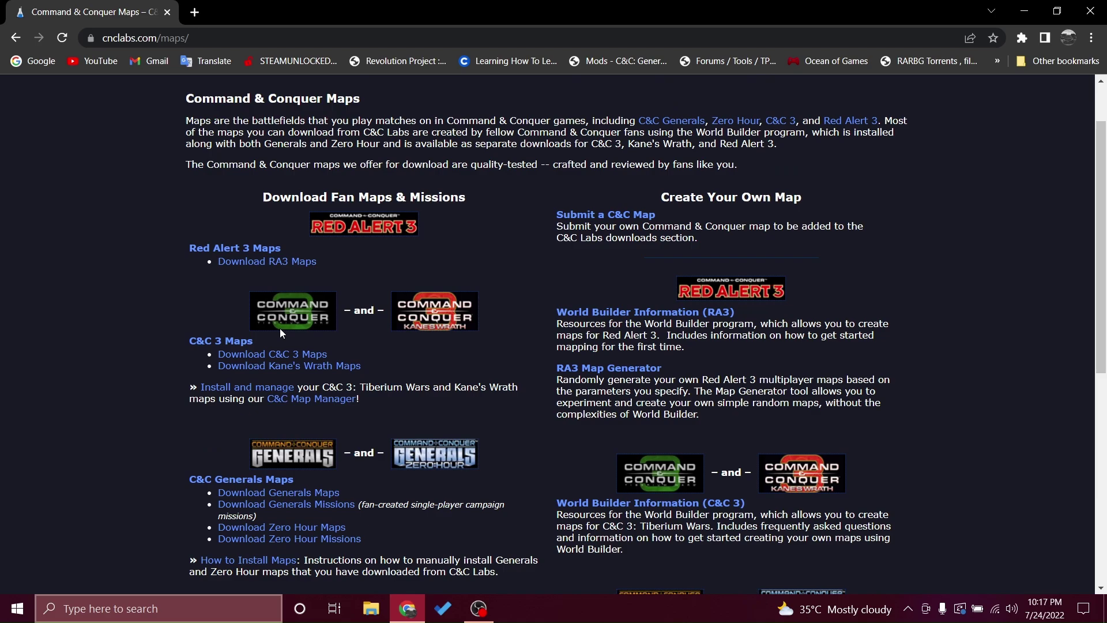
{"action": "scroll", "coordinate": [359, 318], "scroll_direction": "down", "scroll_amount": 3}
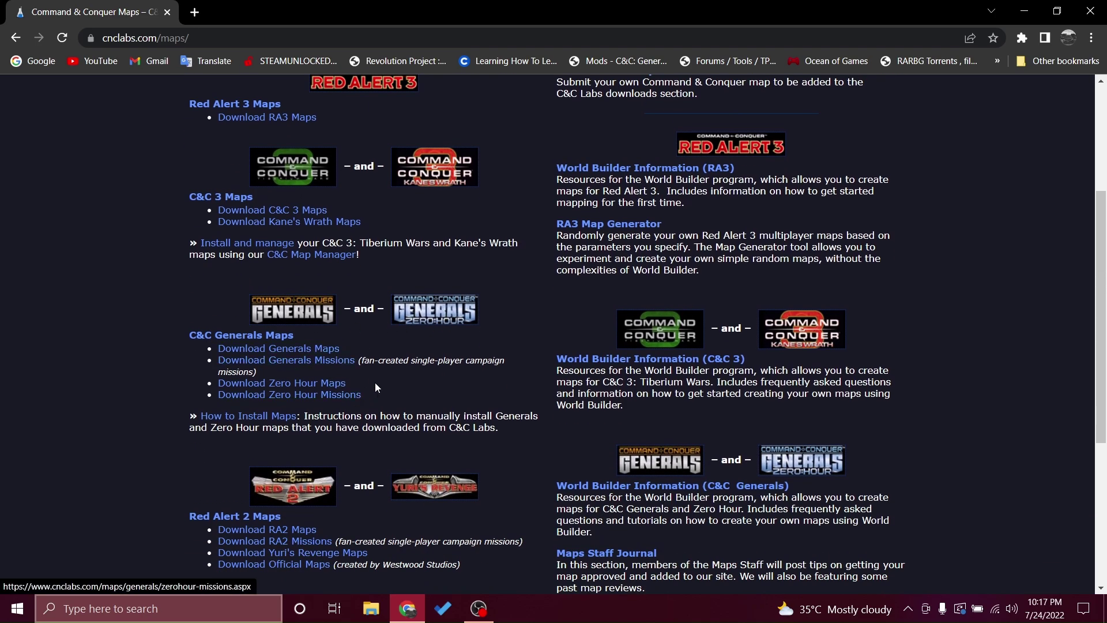
{"action": "scroll", "coordinate": [376, 384], "scroll_direction": "down", "scroll_amount": 1}
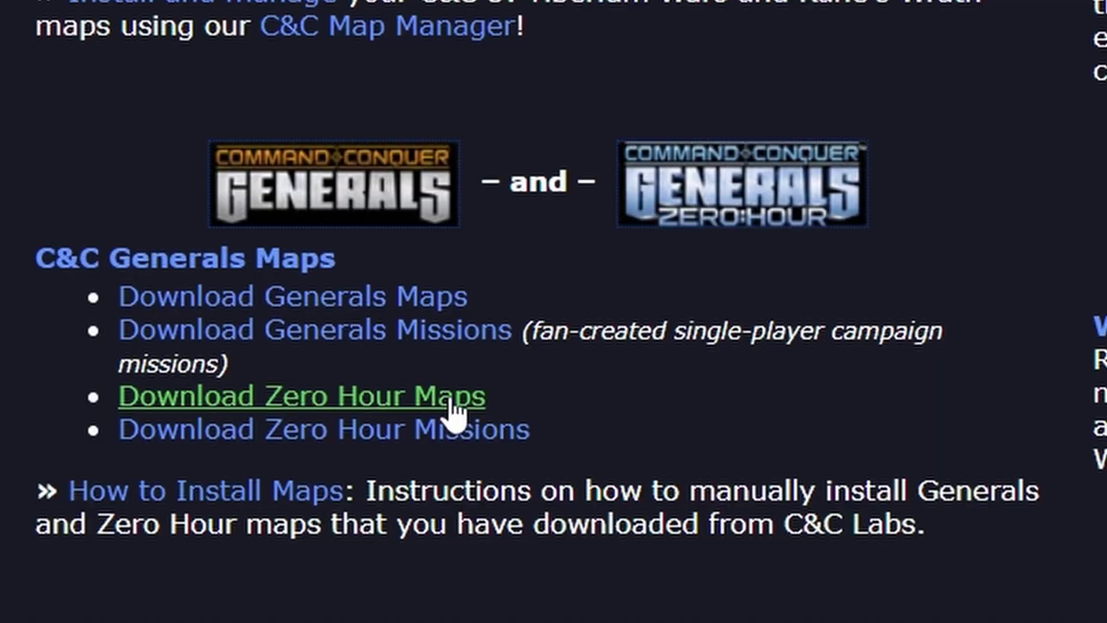
Open the Zero Hour maps download list and check its page selector, keeping page 1.
{"action": "left_click", "coordinate": [454, 403]}
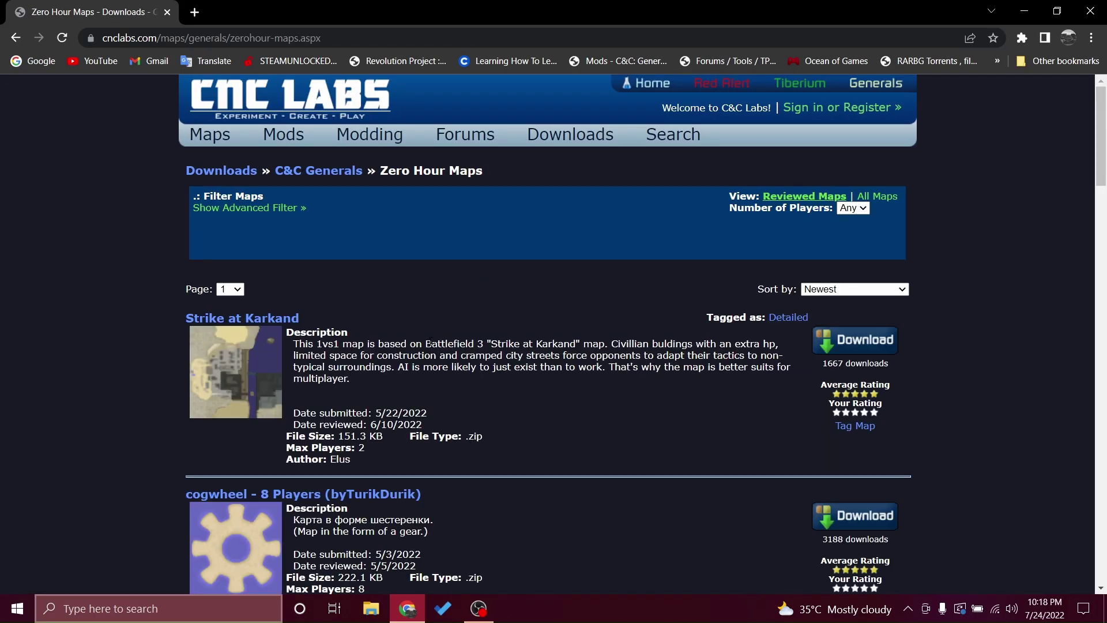
{"action": "scroll", "coordinate": [222, 392], "scroll_direction": "down", "scroll_amount": 14}
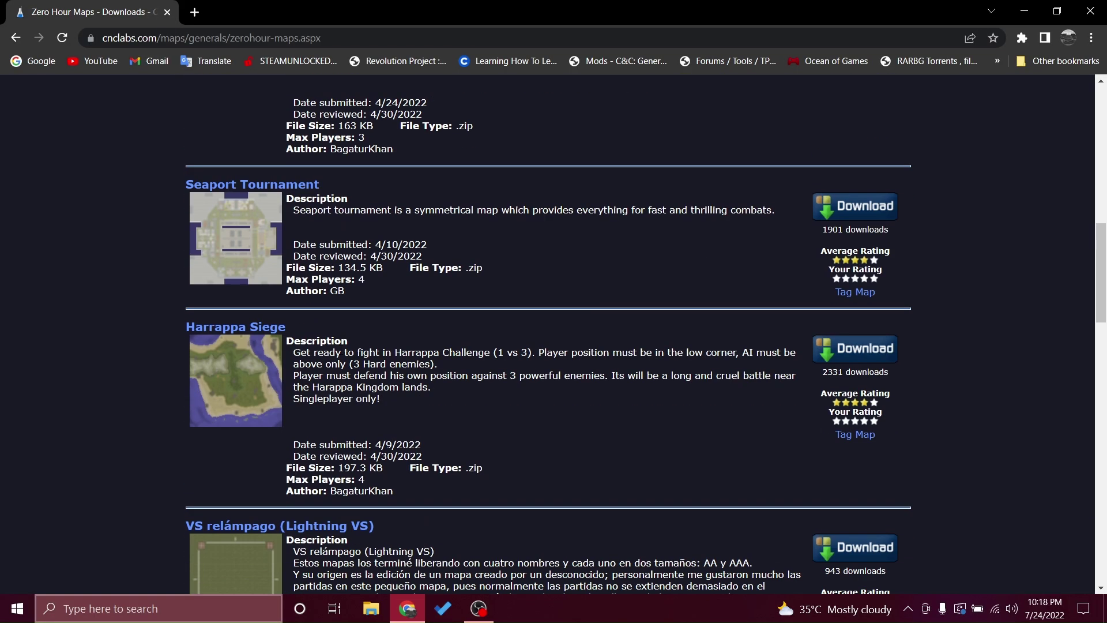
{"action": "scroll", "coordinate": [596, 211], "scroll_direction": "up", "scroll_amount": 14}
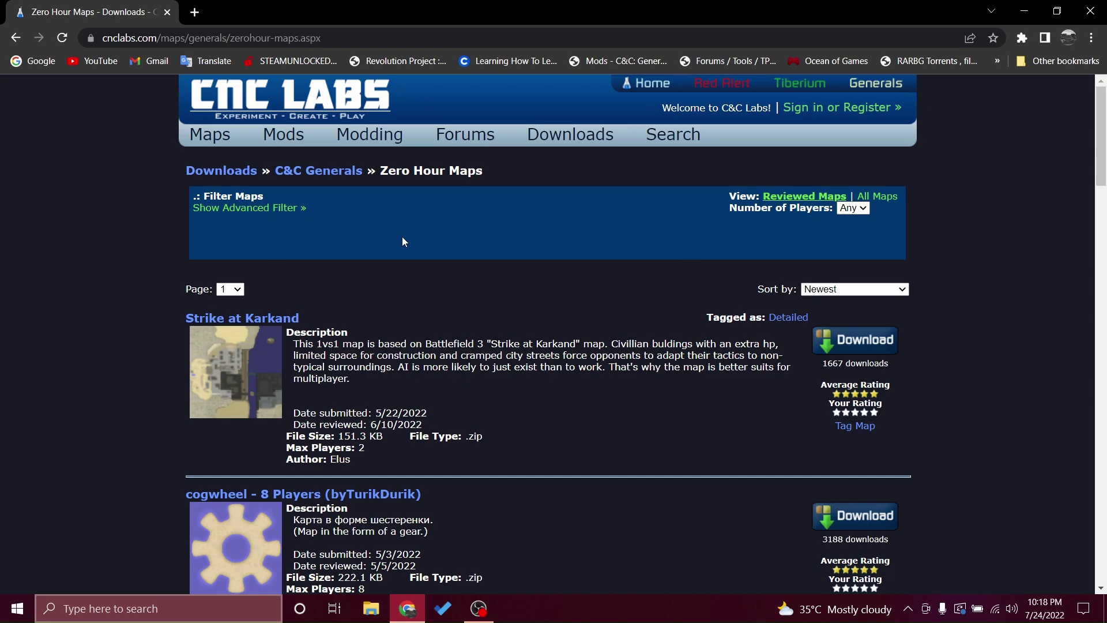
{"action": "left_click", "coordinate": [243, 295]}
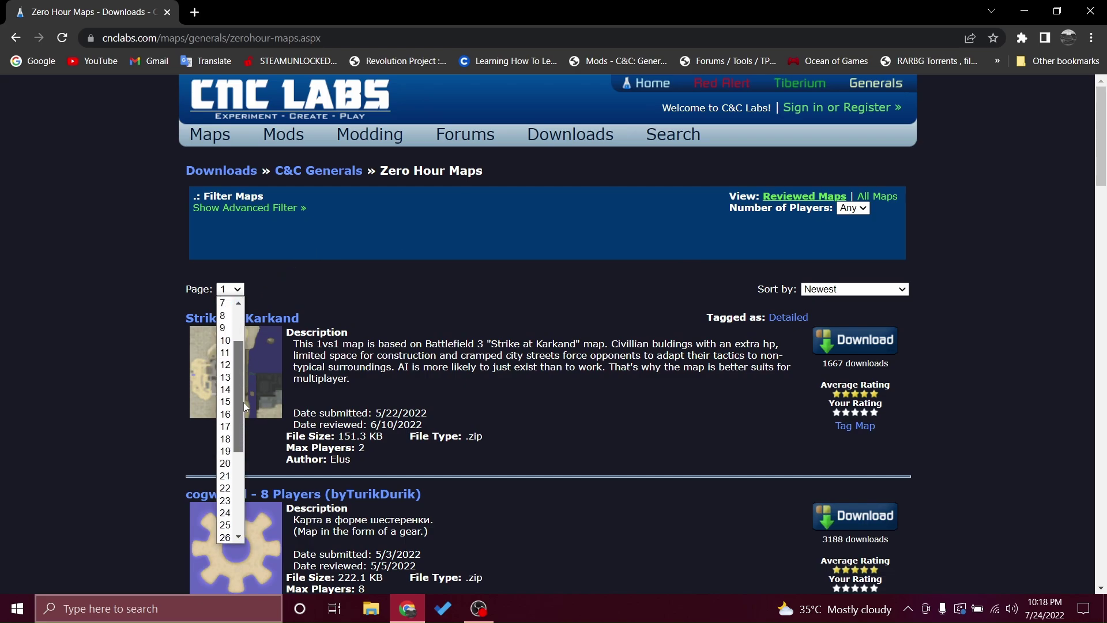
{"action": "left_click_drag", "start_coordinate": [244, 402], "coordinate": [455, 340]}
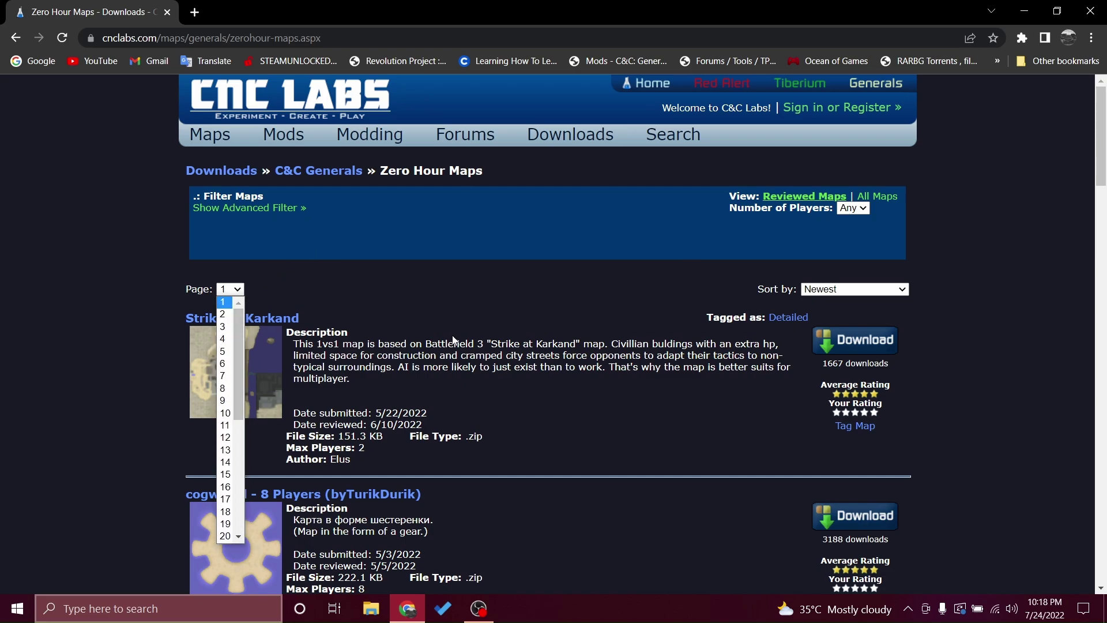
{"action": "left_click", "coordinate": [1105, 308]}
{"action": "left_click_drag", "start_coordinate": [1105, 309], "coordinate": [1105, 170]}
Review the sort order and player-count options, then expand the advanced tag filter.
{"action": "left_click", "coordinate": [887, 242]}
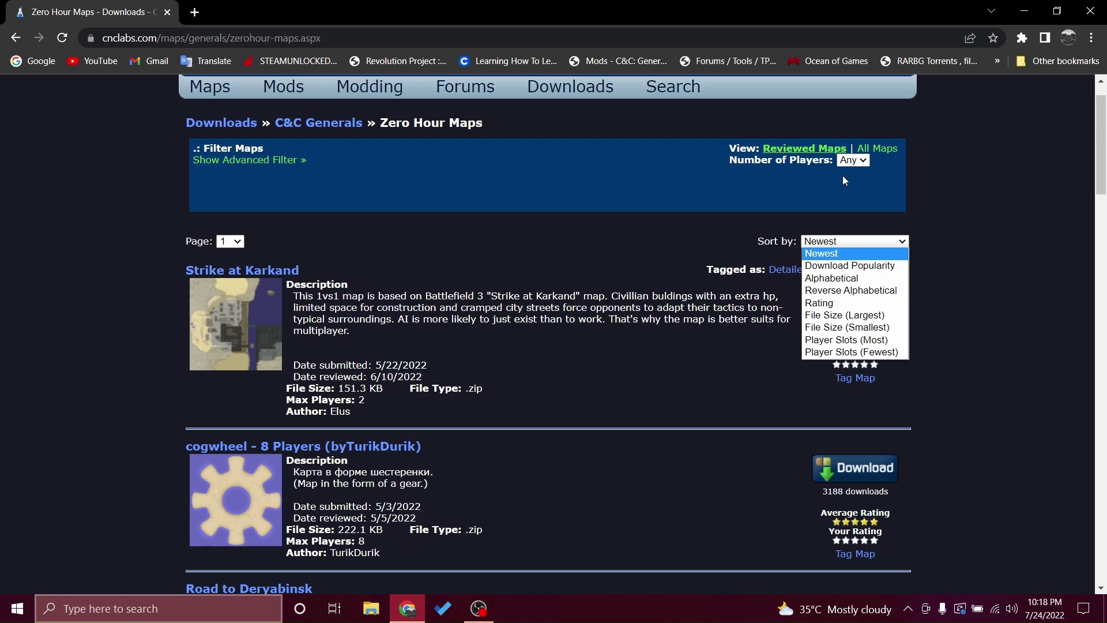
{"action": "left_click", "coordinate": [853, 161]}
{"action": "left_click", "coordinate": [289, 189]}
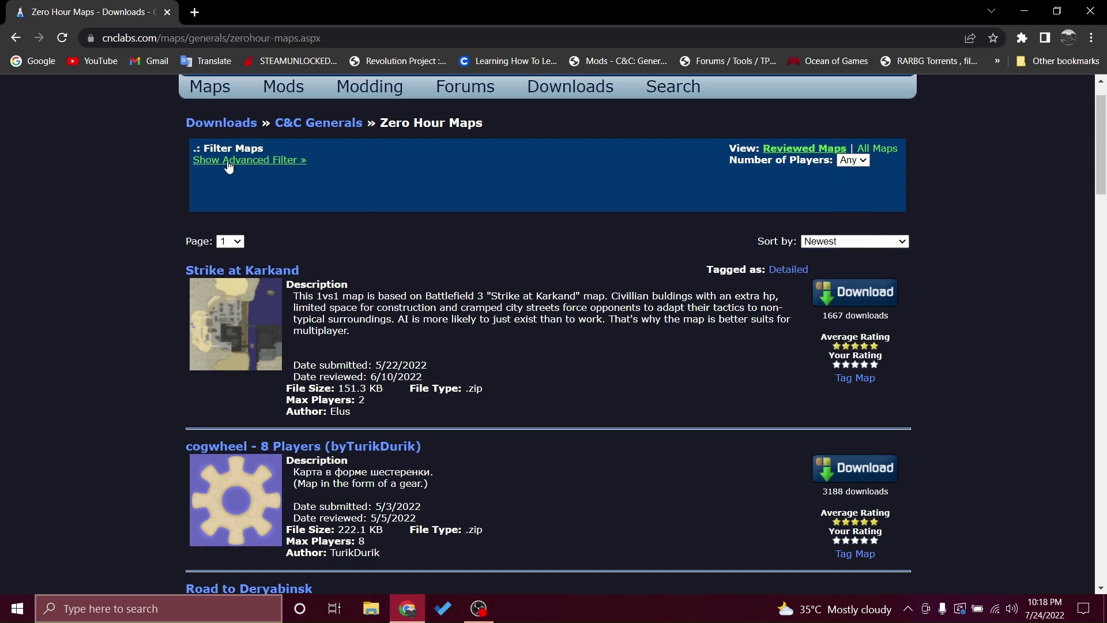
{"action": "left_click", "coordinate": [253, 160]}
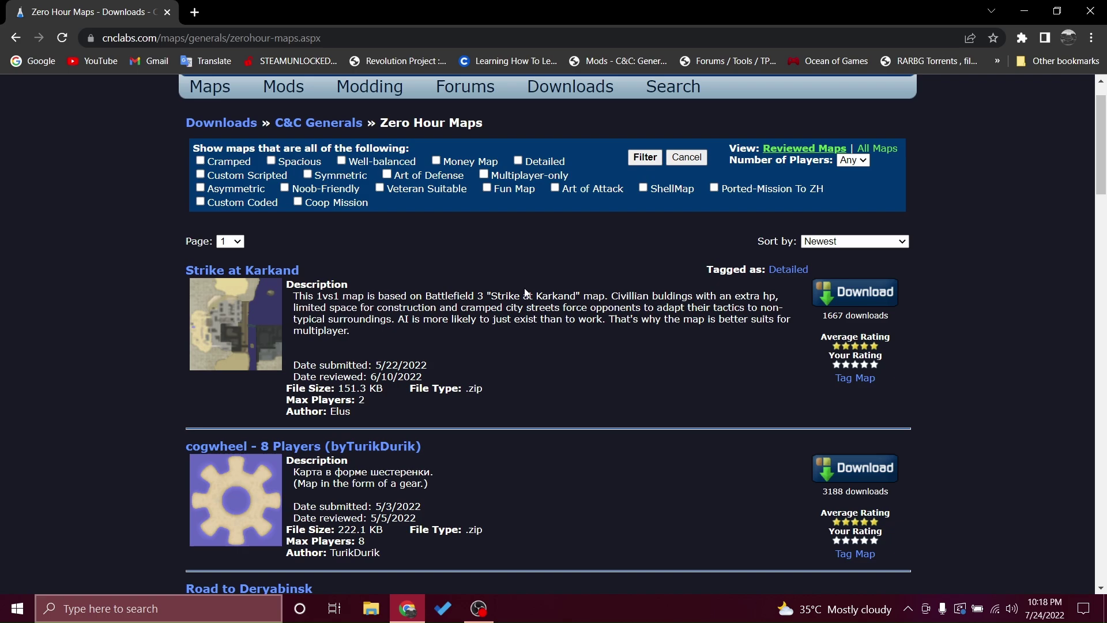
{"action": "scroll", "coordinate": [526, 292], "scroll_direction": "down", "scroll_amount": 2}
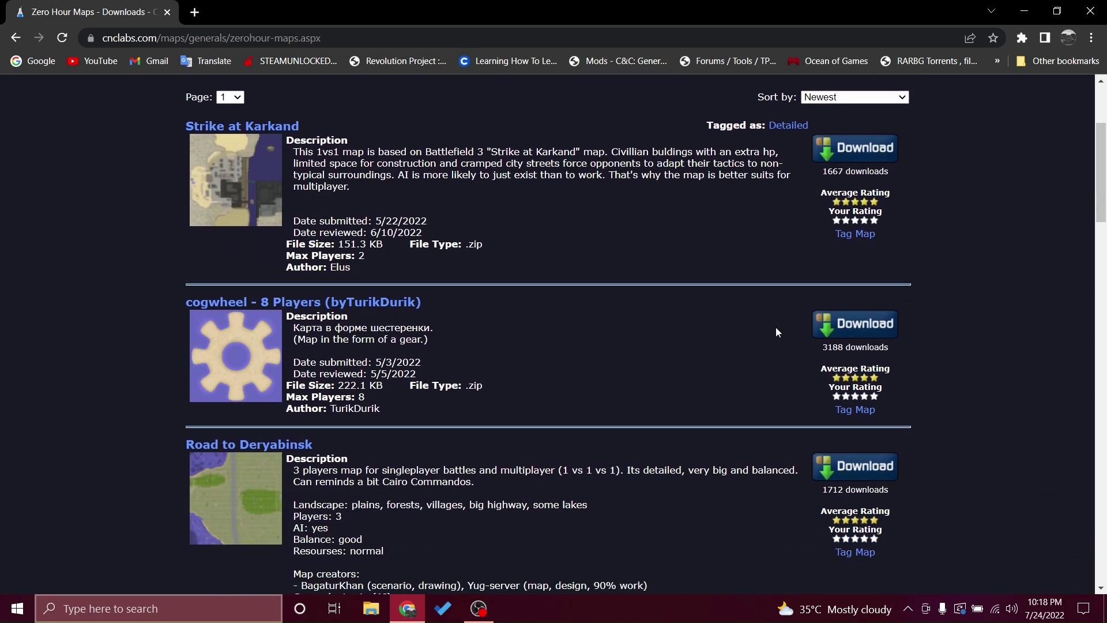
Download the cogwheel - 8 Players map and show the zip in its folder.
{"action": "left_click", "coordinate": [873, 326]}
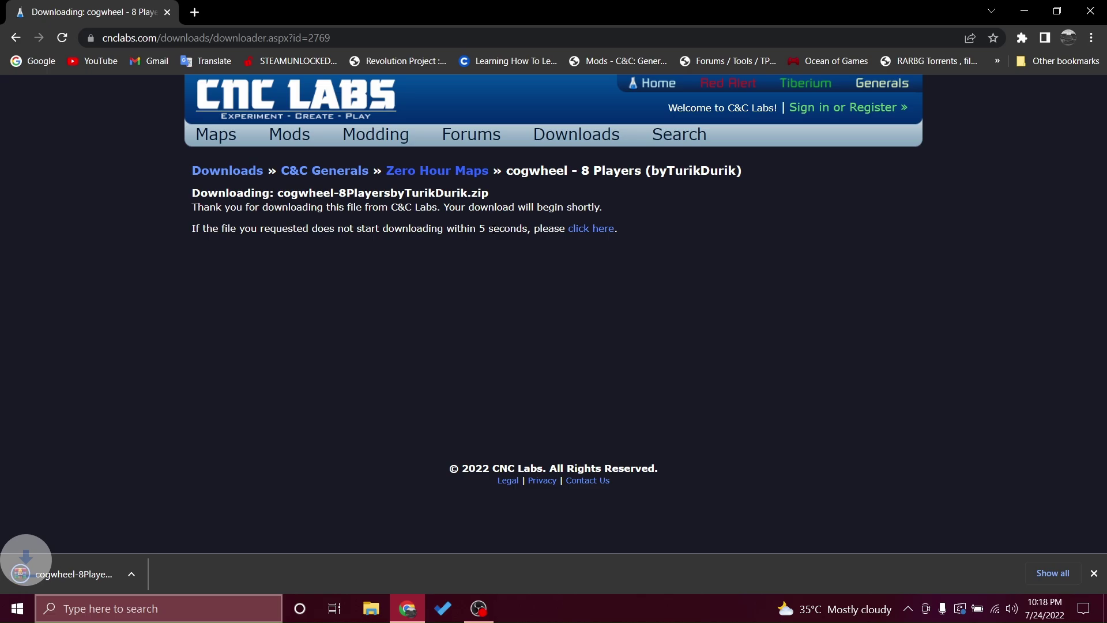
{"action": "right_click", "coordinate": [67, 572]}
{"action": "left_click", "coordinate": [143, 532]}
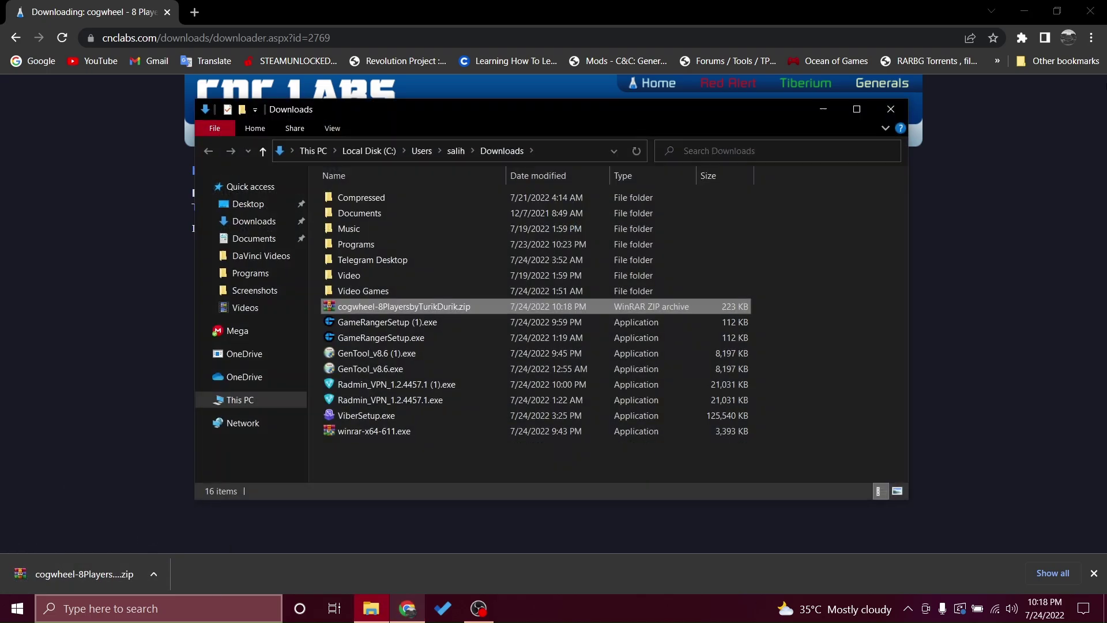
Move cogwheel-8PlayersbyTurikDurik.zip onto the desktop and close the Downloads window.
{"action": "left_click", "coordinate": [1090, 11]}
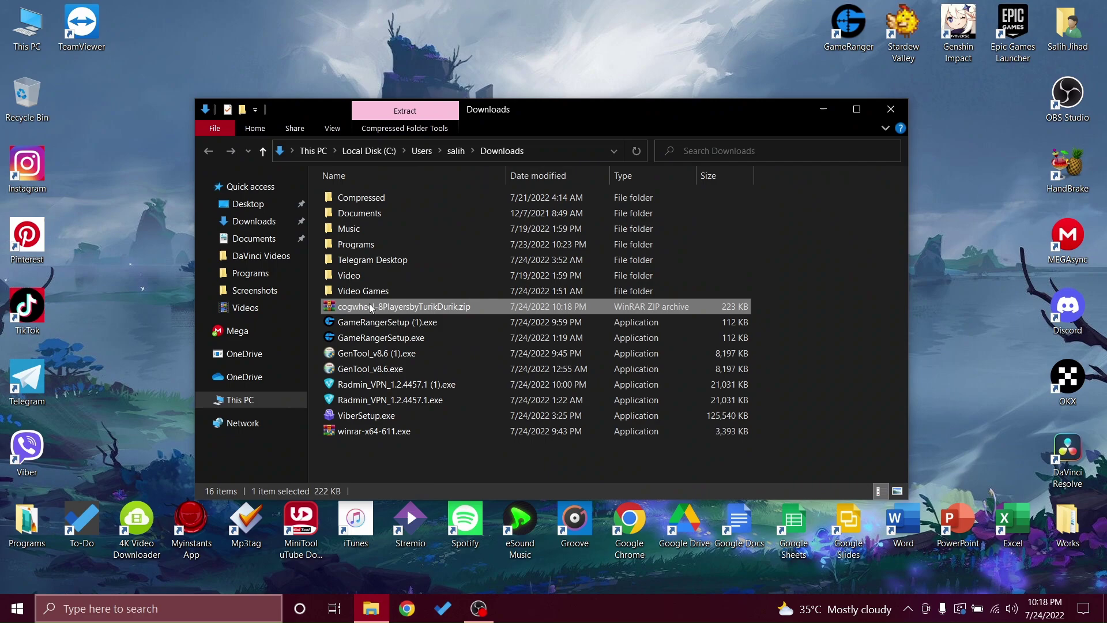
{"action": "left_click_drag", "start_coordinate": [371, 309], "coordinate": [338, 325]}
{"action": "left_click", "coordinate": [891, 109]}
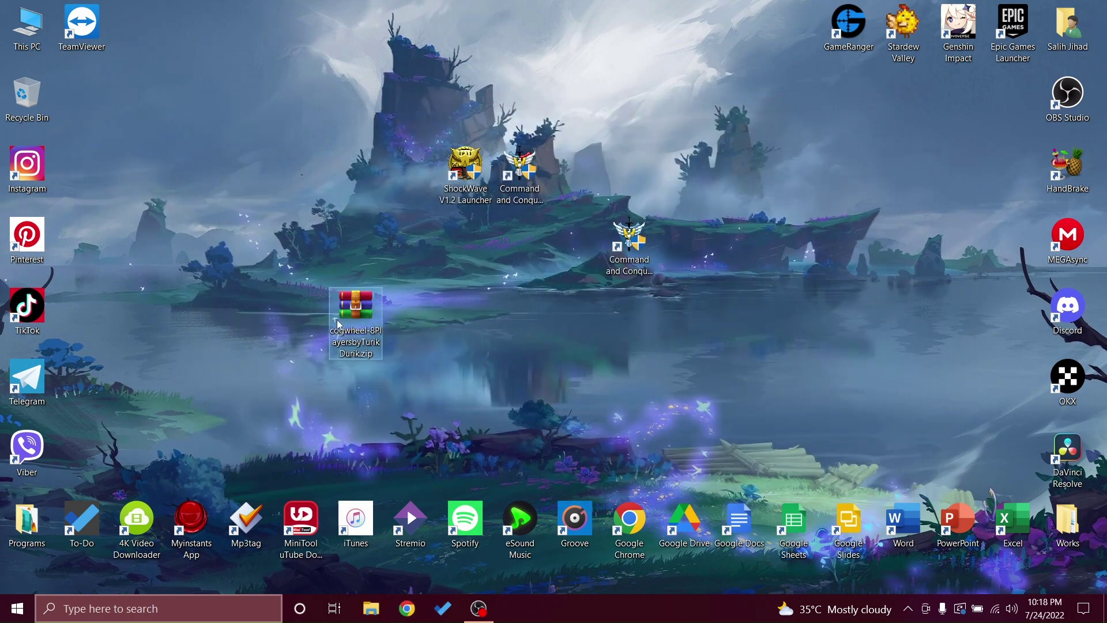
Extract the cogwheel zip onto the desktop and browse the extracted cogwheel-8PlayersbyTurikDurik folder.
{"action": "right_click", "coordinate": [347, 323]}
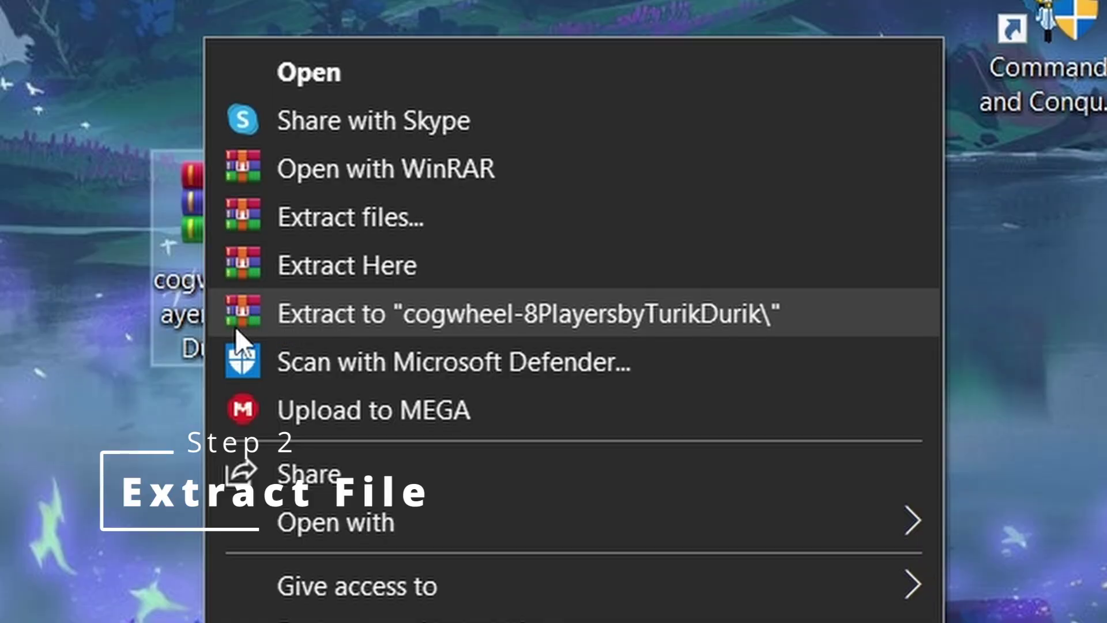
{"action": "left_click", "coordinate": [404, 316]}
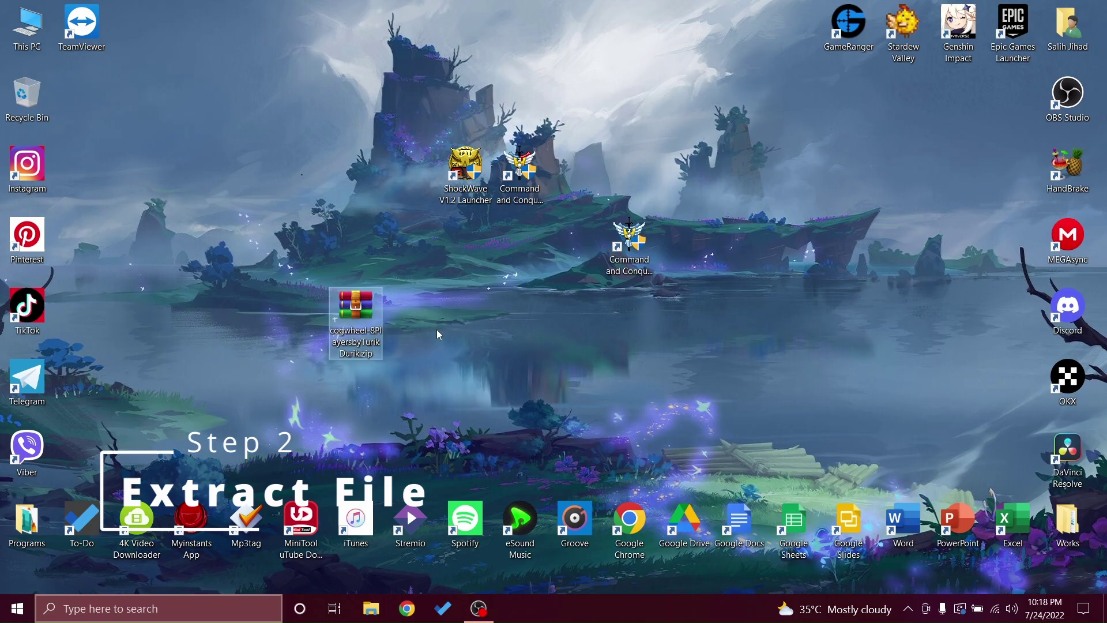
{"action": "double_click", "coordinate": [81, 95]}
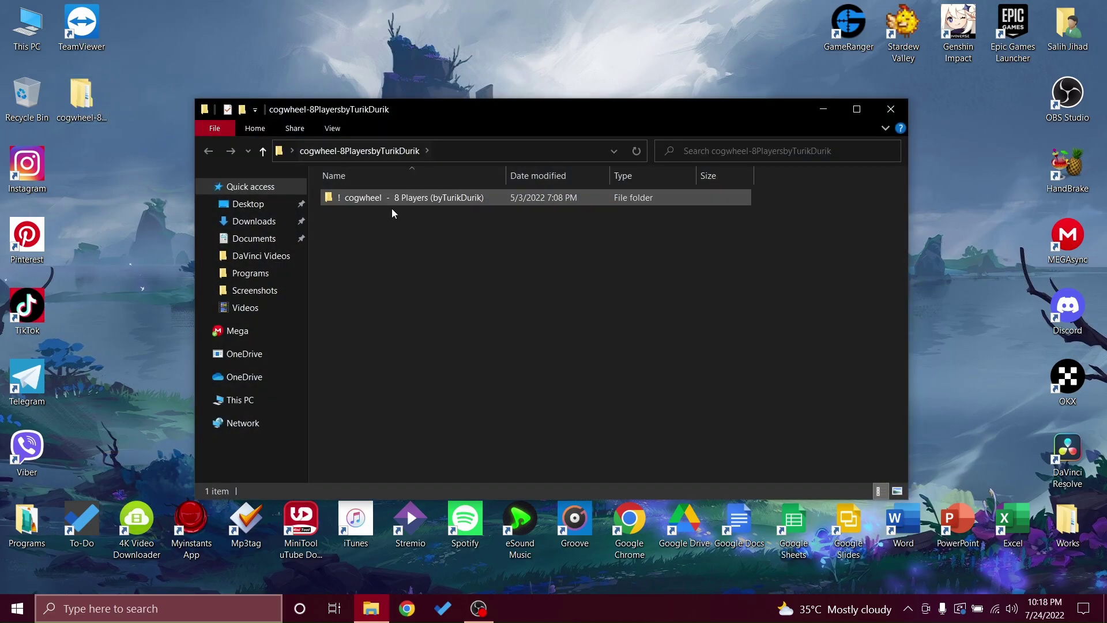
{"action": "double_click", "coordinate": [440, 199]}
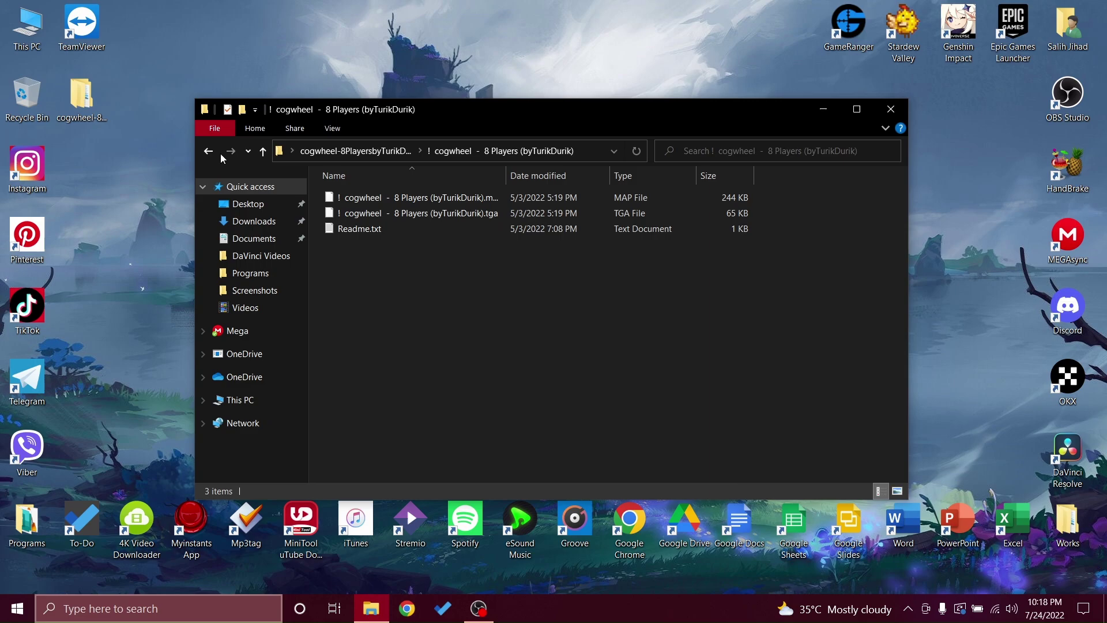
{"action": "left_click", "coordinate": [369, 152]}
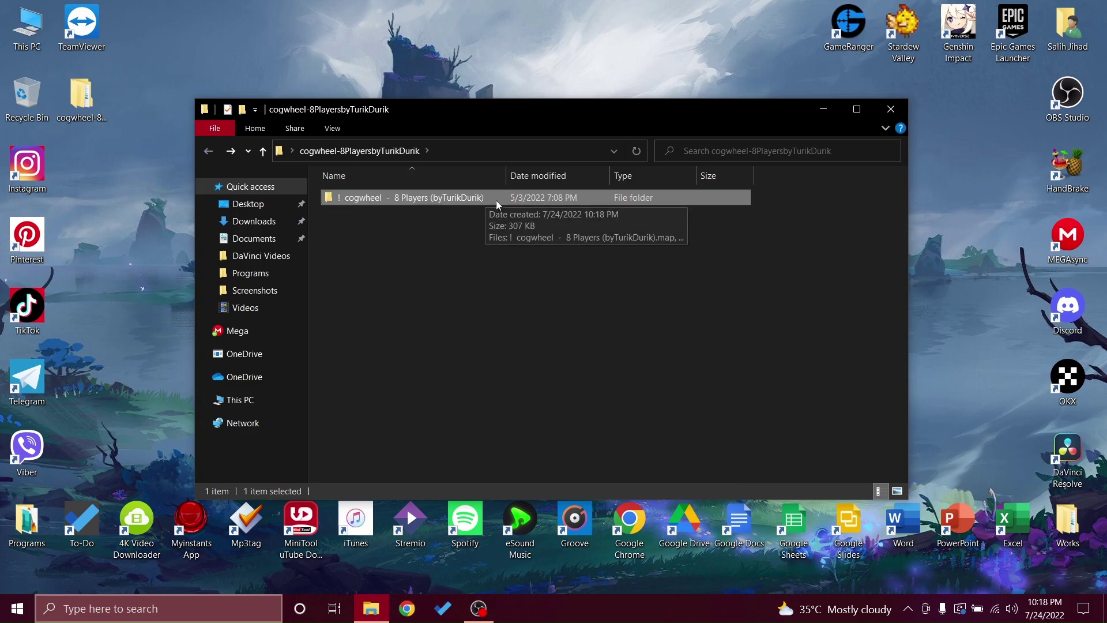
Open the Documents folder and widen its Name column to show full names.
{"action": "left_click", "coordinate": [824, 109]}
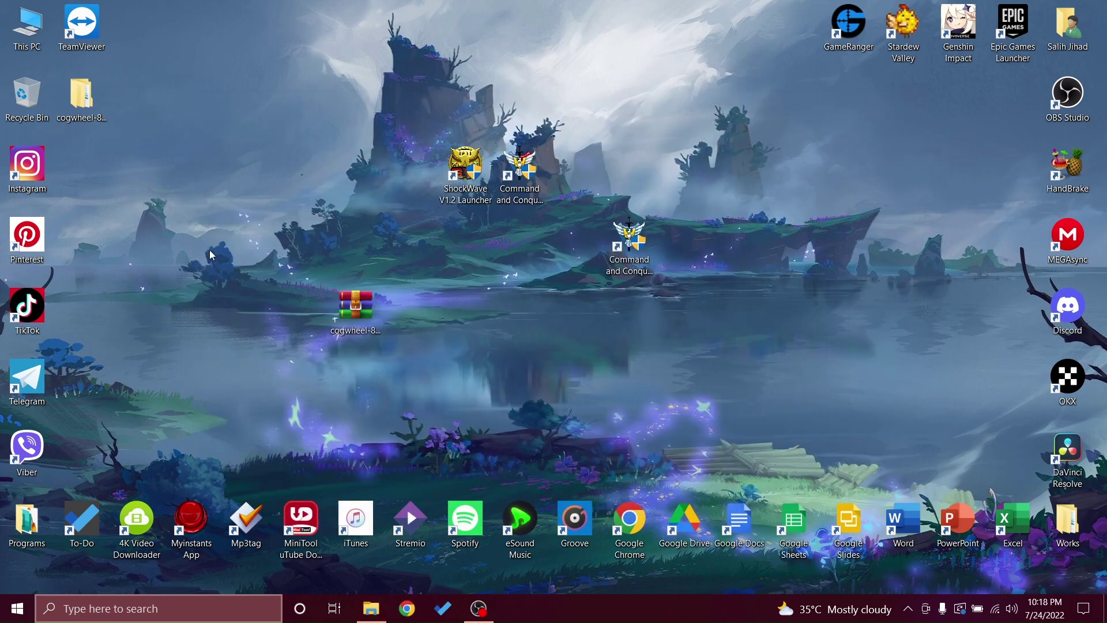
{"action": "double_click", "coordinate": [1068, 26]}
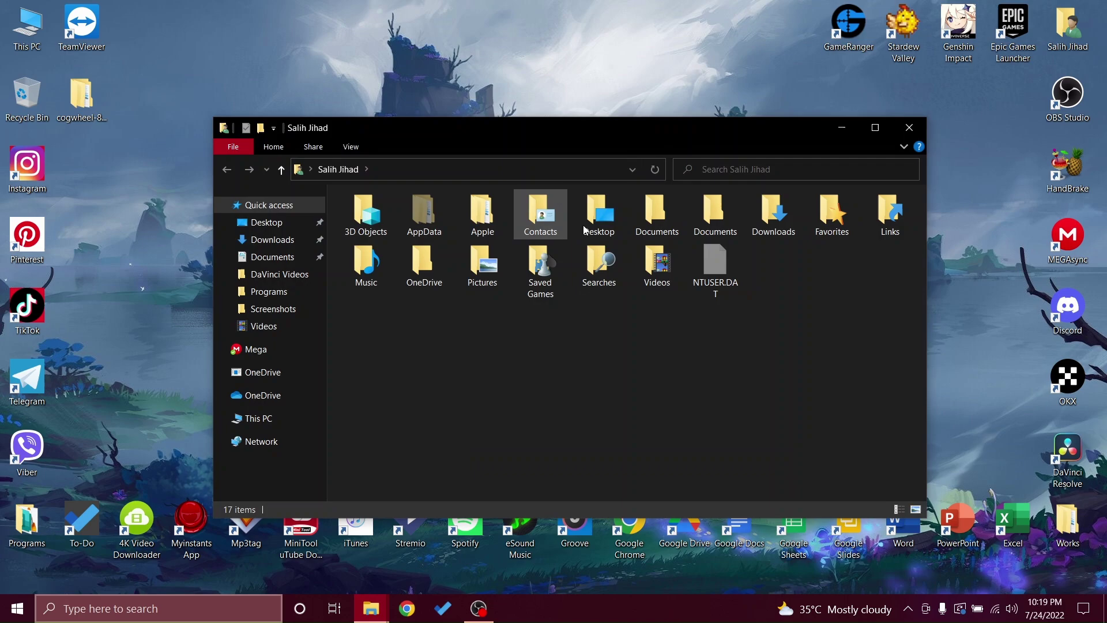
{"action": "double_click", "coordinate": [655, 213]}
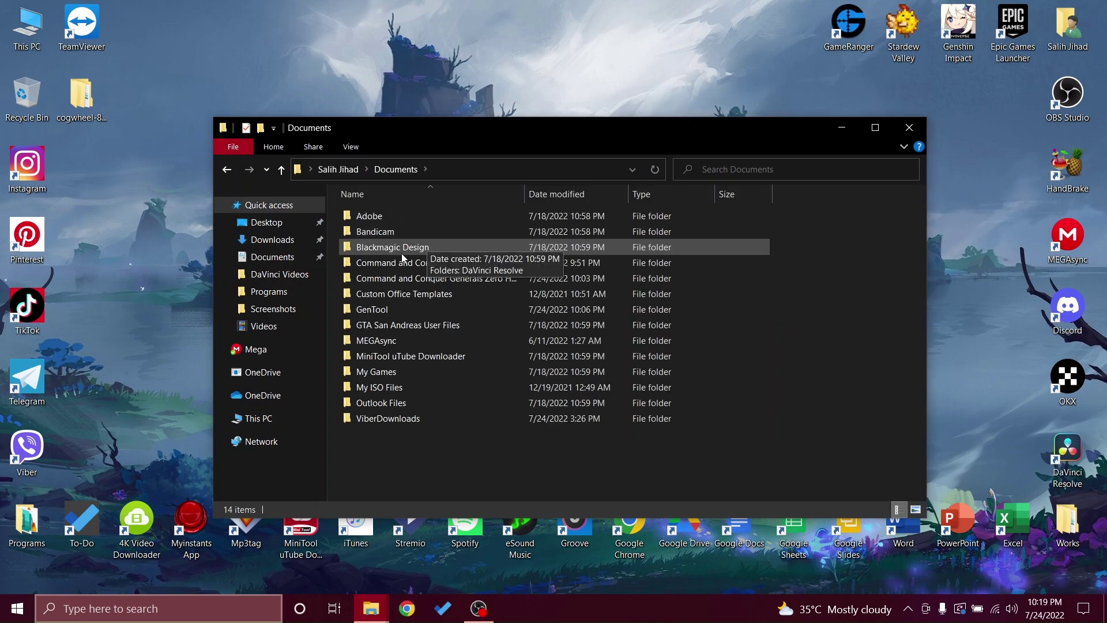
{"action": "double_click", "coordinate": [525, 194]}
{"action": "left_click_drag", "start_coordinate": [599, 198], "coordinate": [644, 197]}
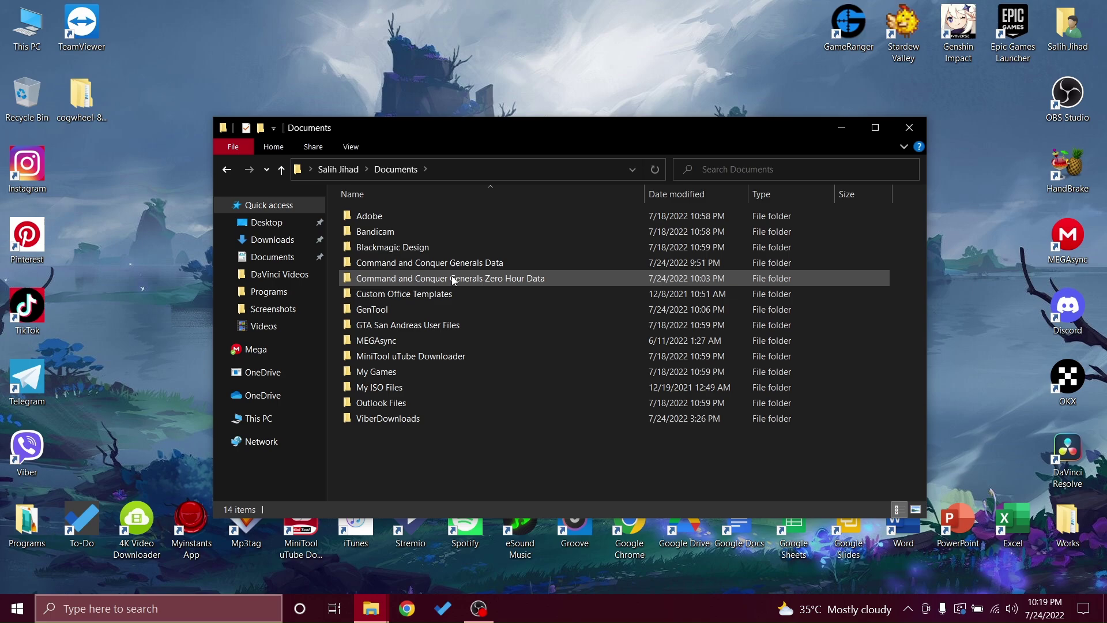
{"action": "left_click_drag", "start_coordinate": [695, 132], "coordinate": [692, 134]}
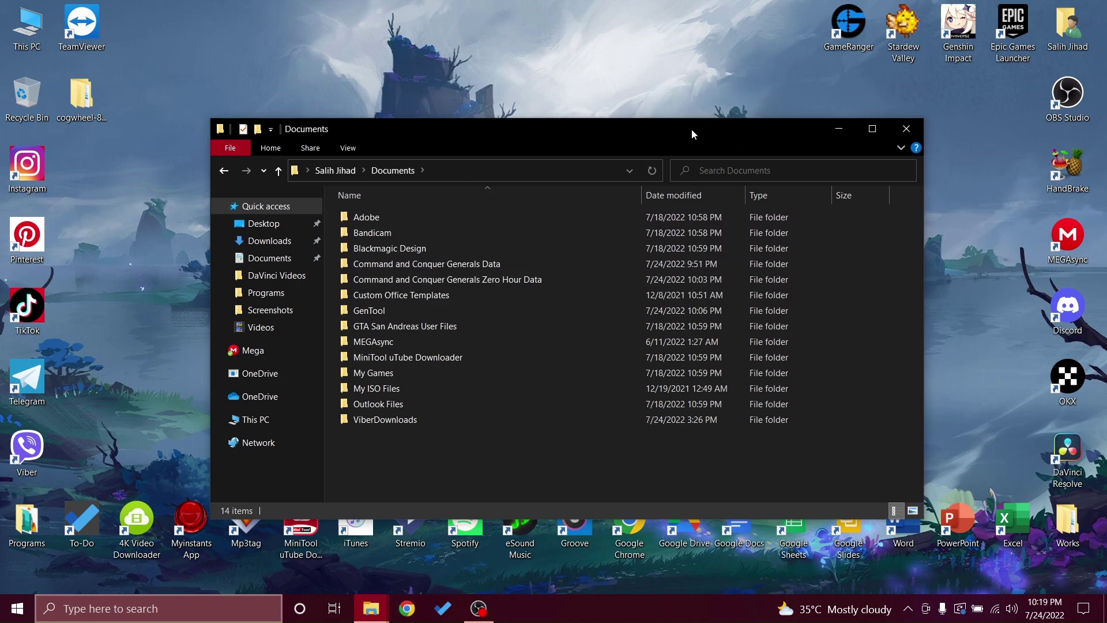
Go into Command and Conquer Generals Zero Hour Data > Maps, and reopen the extracted cogwheel folder.
{"action": "double_click", "coordinate": [476, 279]}
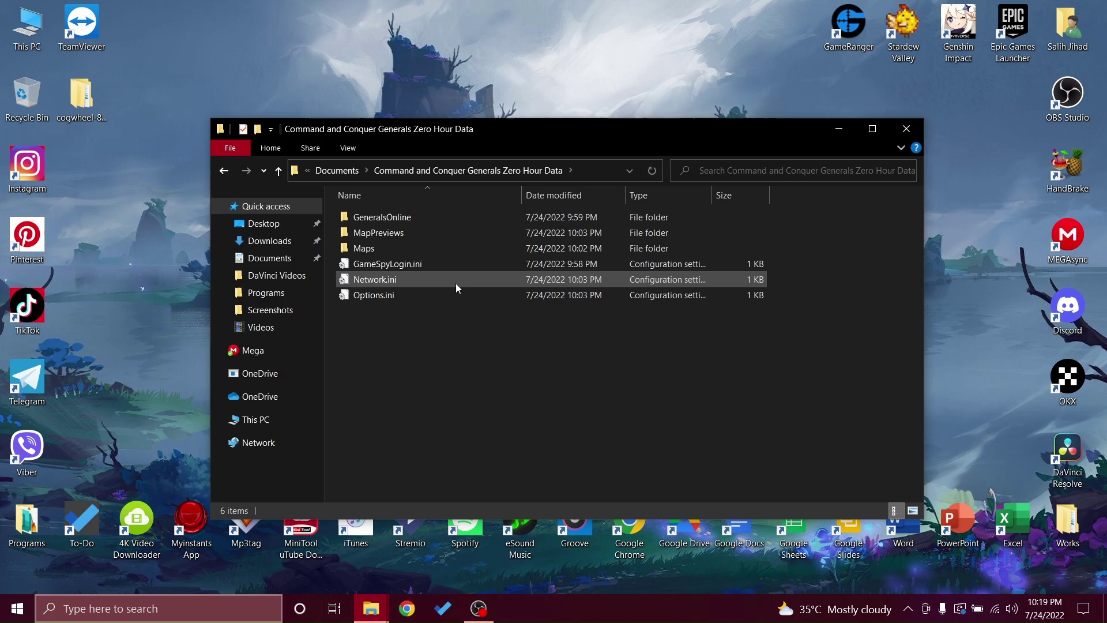
{"action": "mouse_move", "coordinate": [441, 290]}
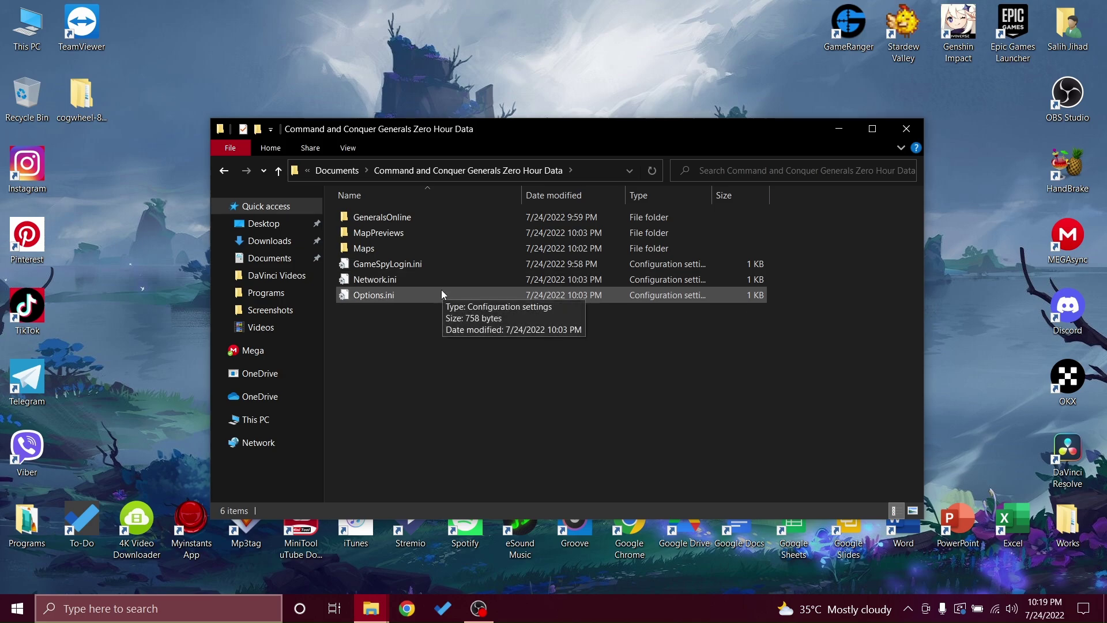
{"action": "double_click", "coordinate": [417, 245]}
{"action": "scroll", "coordinate": [579, 358], "scroll_direction": "down", "scroll_amount": 6}
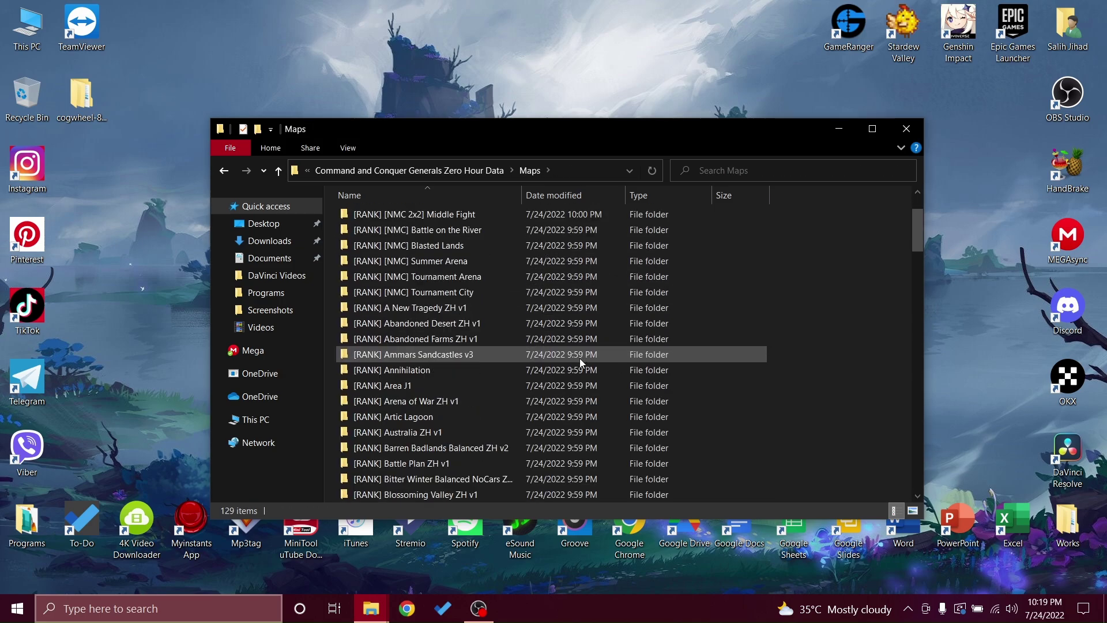
{"action": "scroll", "coordinate": [579, 359], "scroll_direction": "down", "scroll_amount": 20}
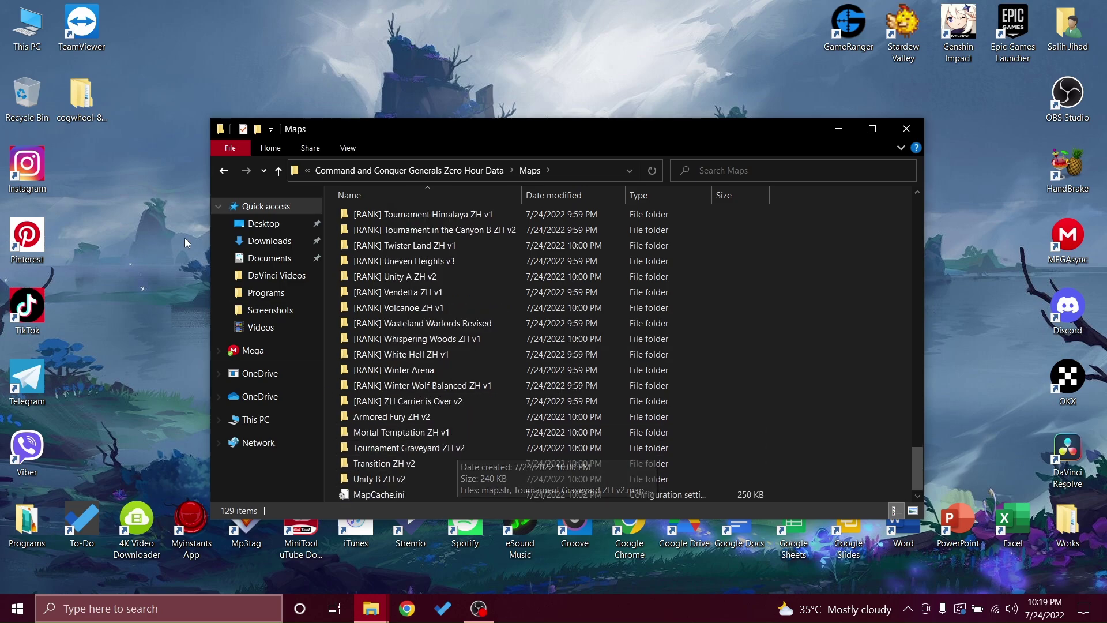
{"action": "double_click", "coordinate": [88, 118]}
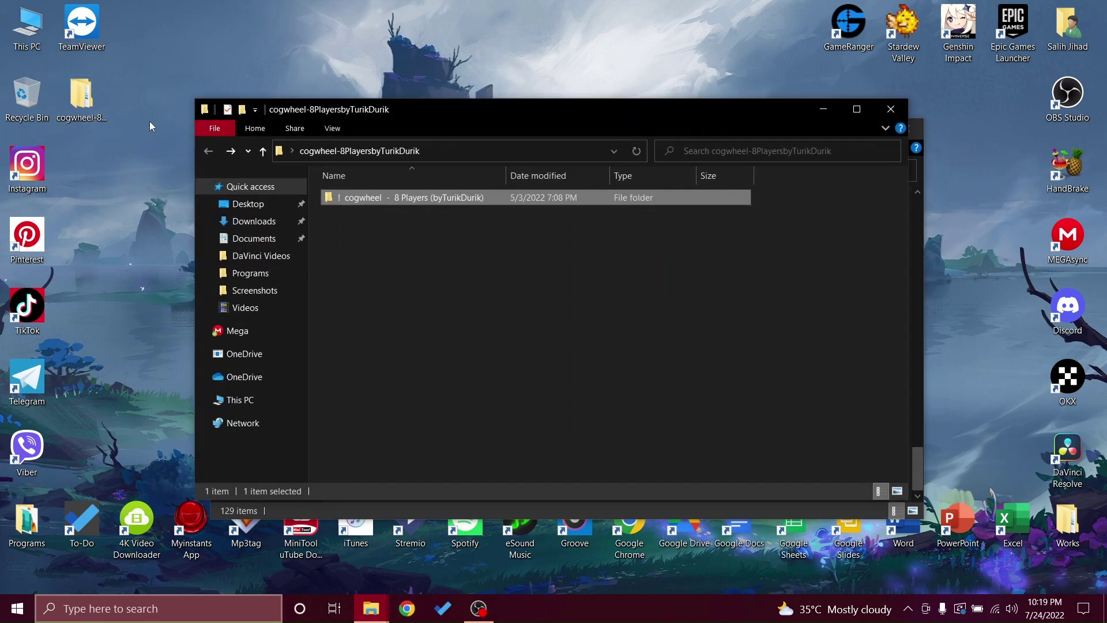
Open the cogwheel map subfolder and read its Readme.txt.
{"action": "double_click", "coordinate": [513, 197]}
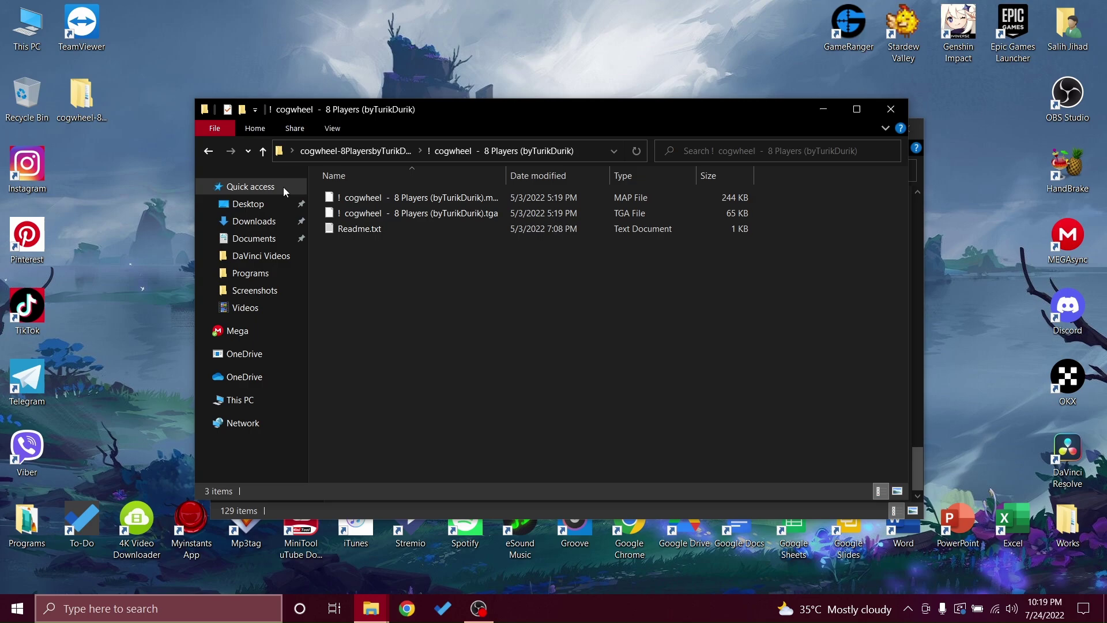
{"action": "left_click", "coordinate": [208, 151]}
{"action": "double_click", "coordinate": [390, 199]}
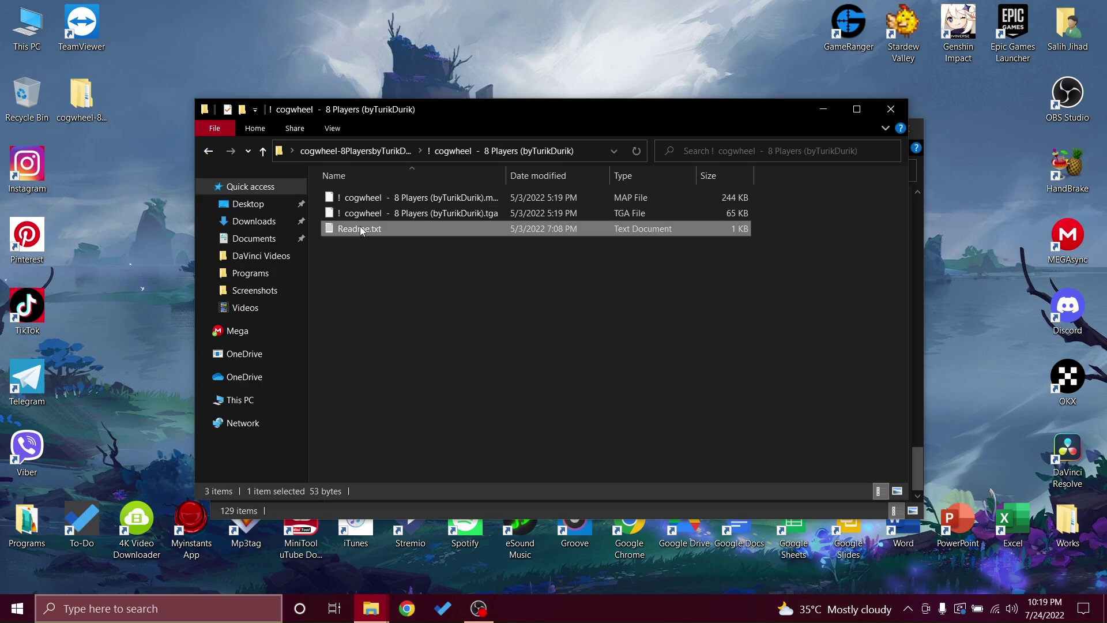
{"action": "double_click", "coordinate": [369, 229]}
{"action": "left_click", "coordinate": [841, 50]}
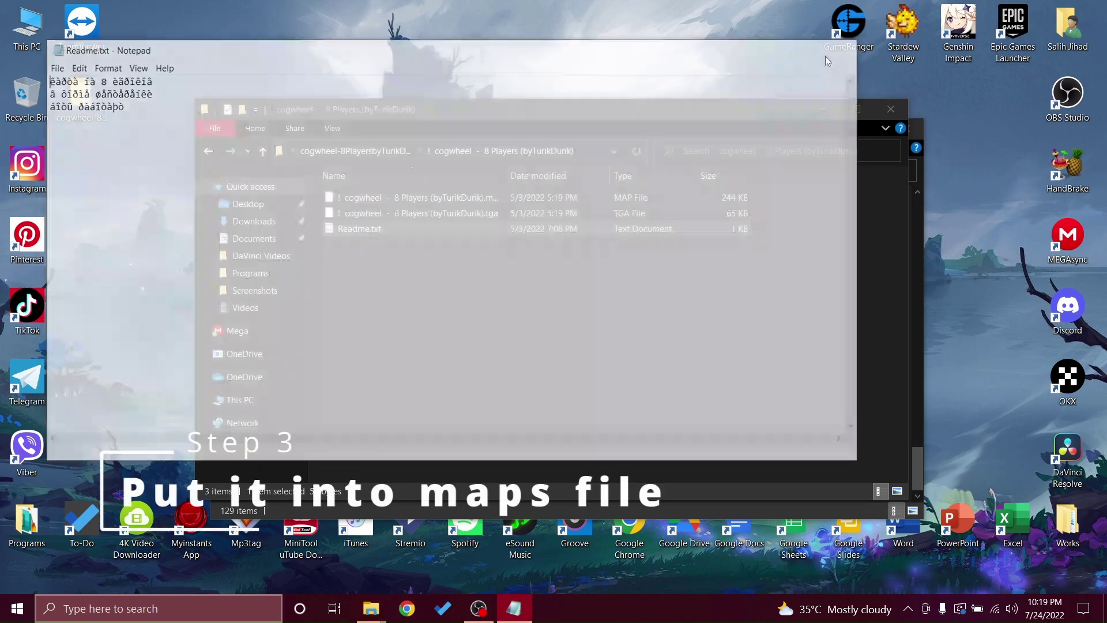
{"action": "left_click", "coordinate": [209, 152]}
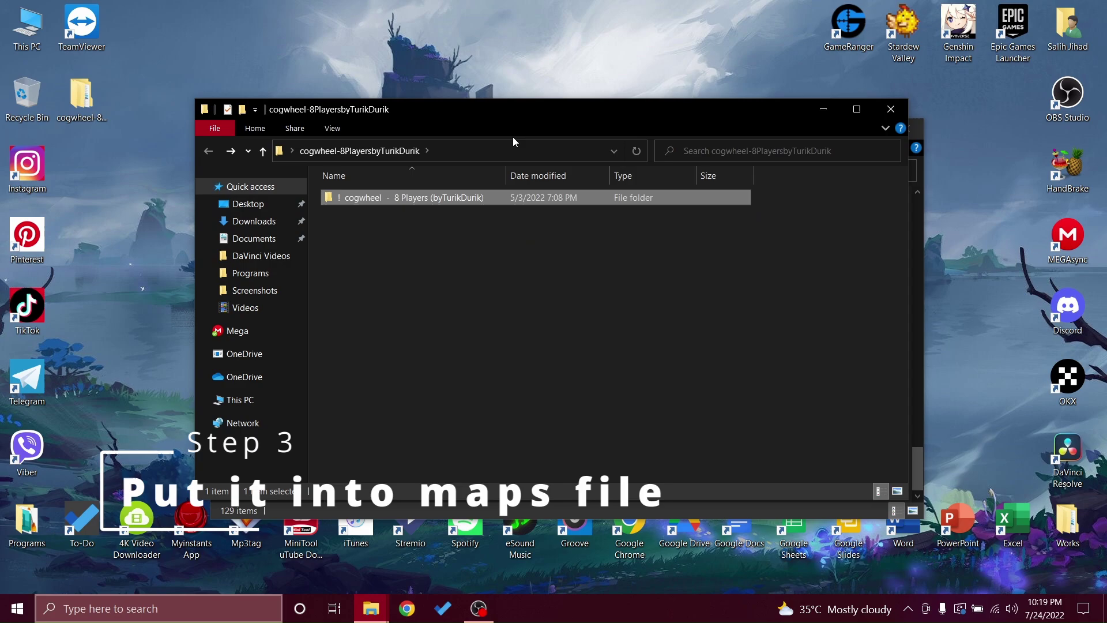
Move the '! cogwheel - 8 Players (byTurikDurik)' folder into Maps and close the Maps window.
{"action": "left_click_drag", "start_coordinate": [486, 124], "coordinate": [175, 49]}
{"action": "left_click_drag", "start_coordinate": [165, 122], "coordinate": [864, 314]}
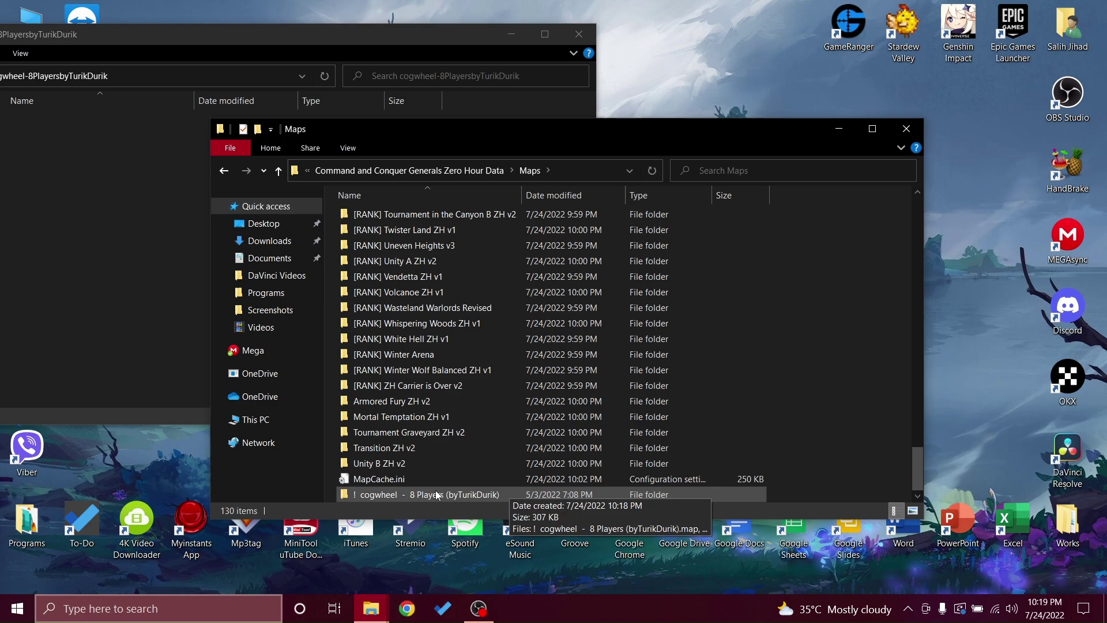
{"action": "left_click", "coordinate": [912, 127]}
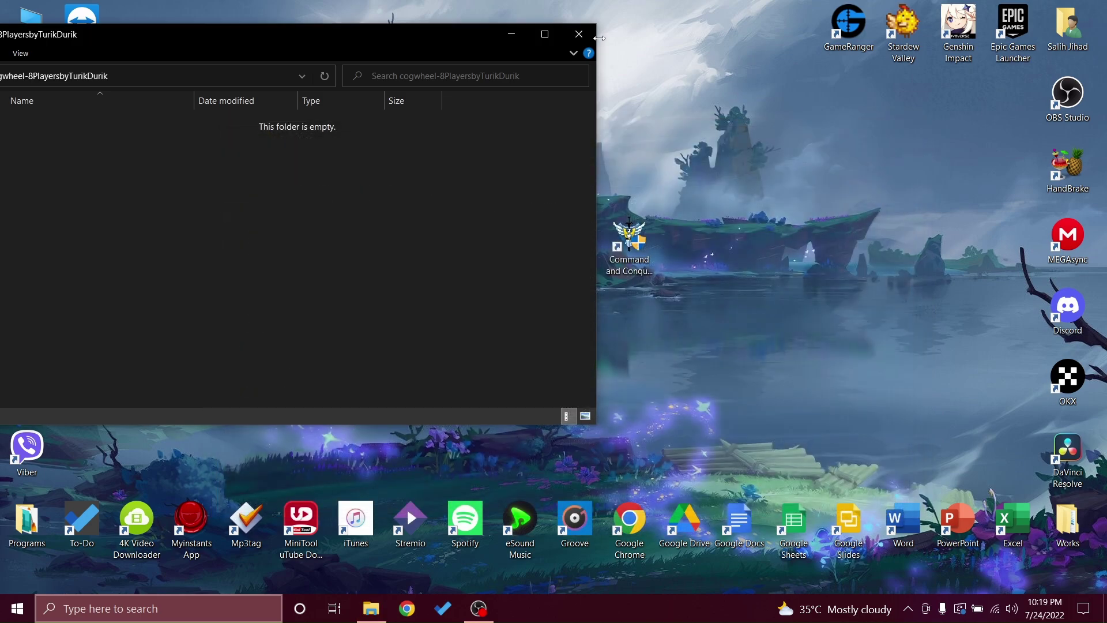
Close the emptied cogwheel window and launch Command & Conquer Generals Zero Hour from the desktop.
{"action": "left_click", "coordinate": [578, 34]}
{"action": "double_click", "coordinate": [639, 248]}
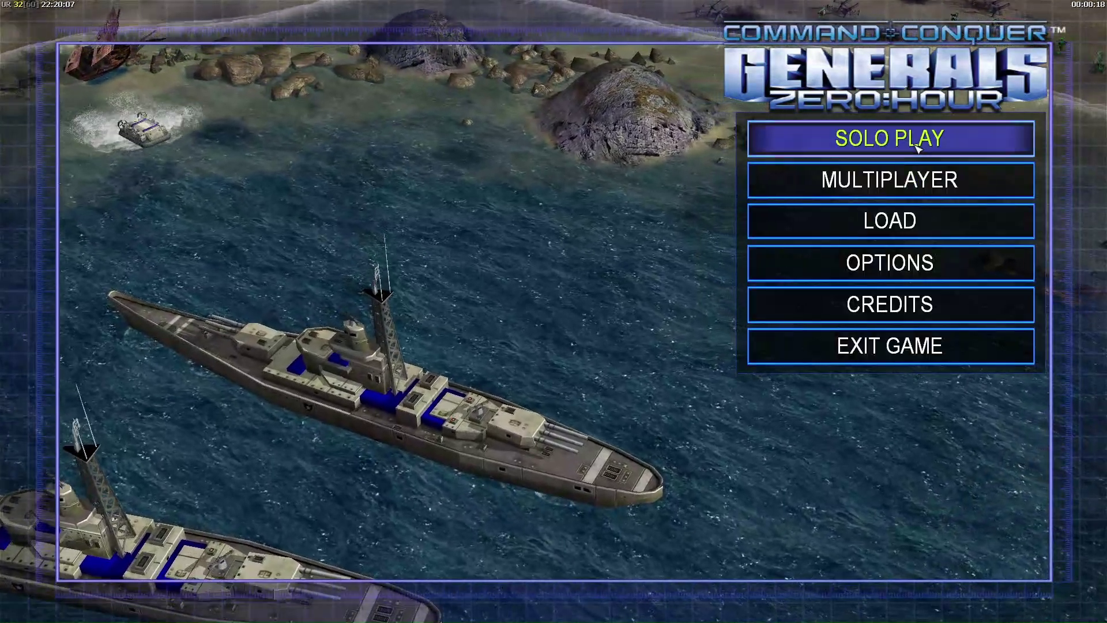
Open the Skirmish setup screen from Solo Play.
{"action": "left_click", "coordinate": [923, 141]}
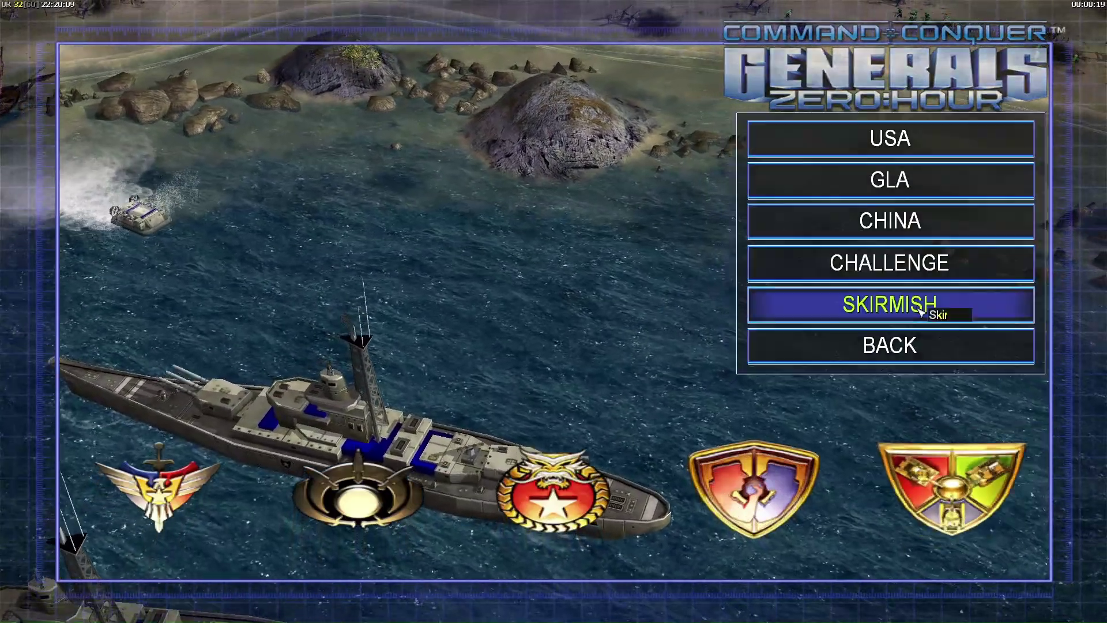
{"action": "left_click", "coordinate": [920, 308]}
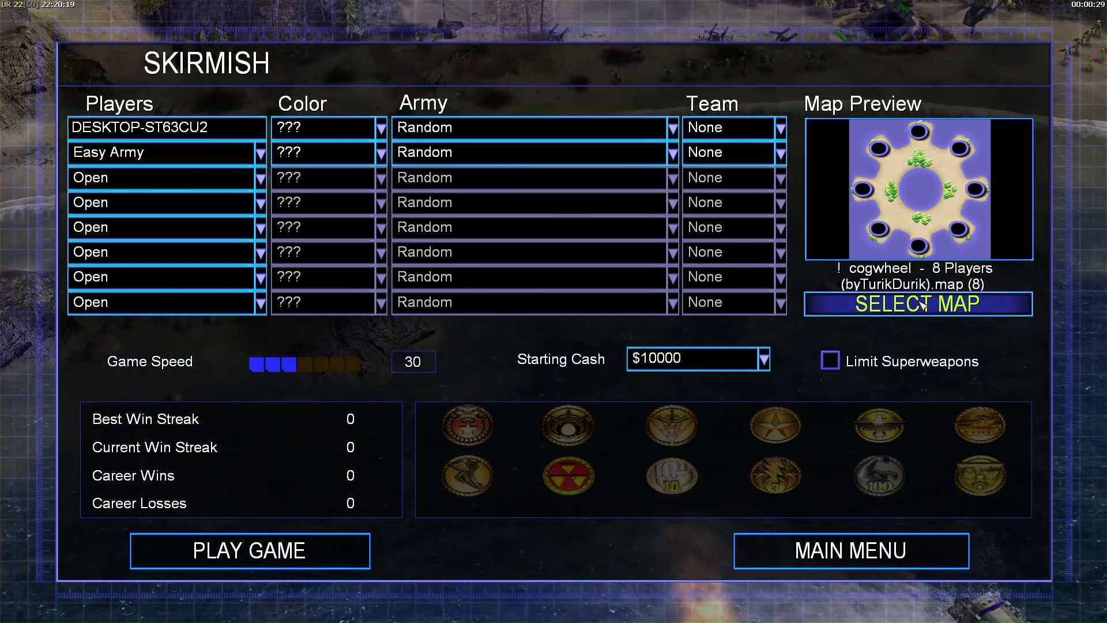
Browse the official and unofficial map lists in Select Map.
{"action": "left_click", "coordinate": [903, 307]}
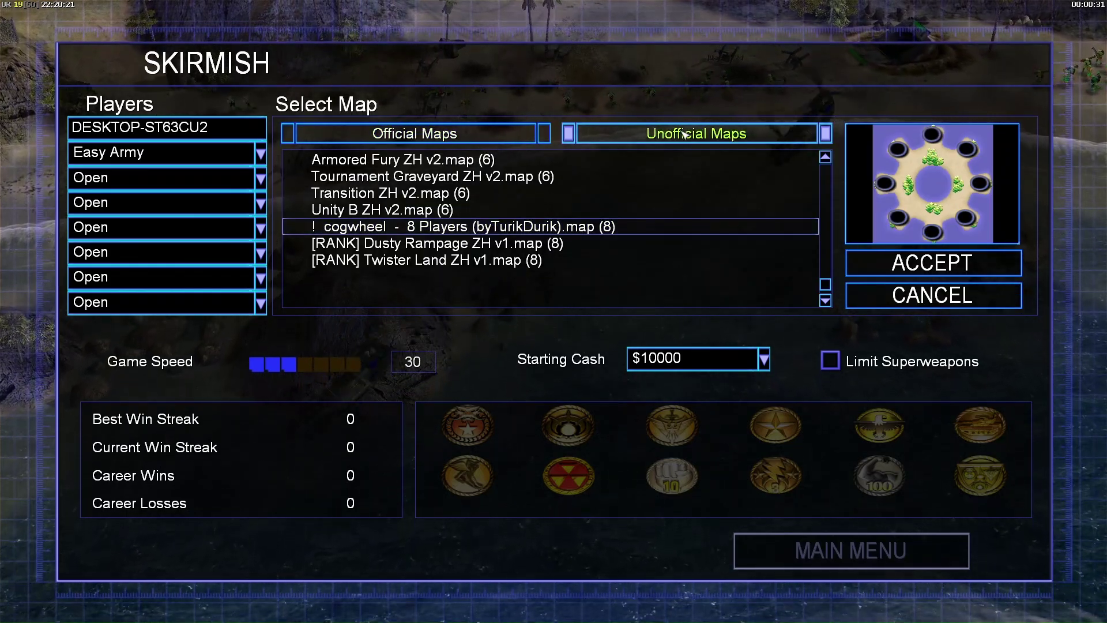
{"action": "left_click", "coordinate": [479, 132]}
{"action": "scroll", "coordinate": [479, 219], "scroll_direction": "down", "scroll_amount": 4}
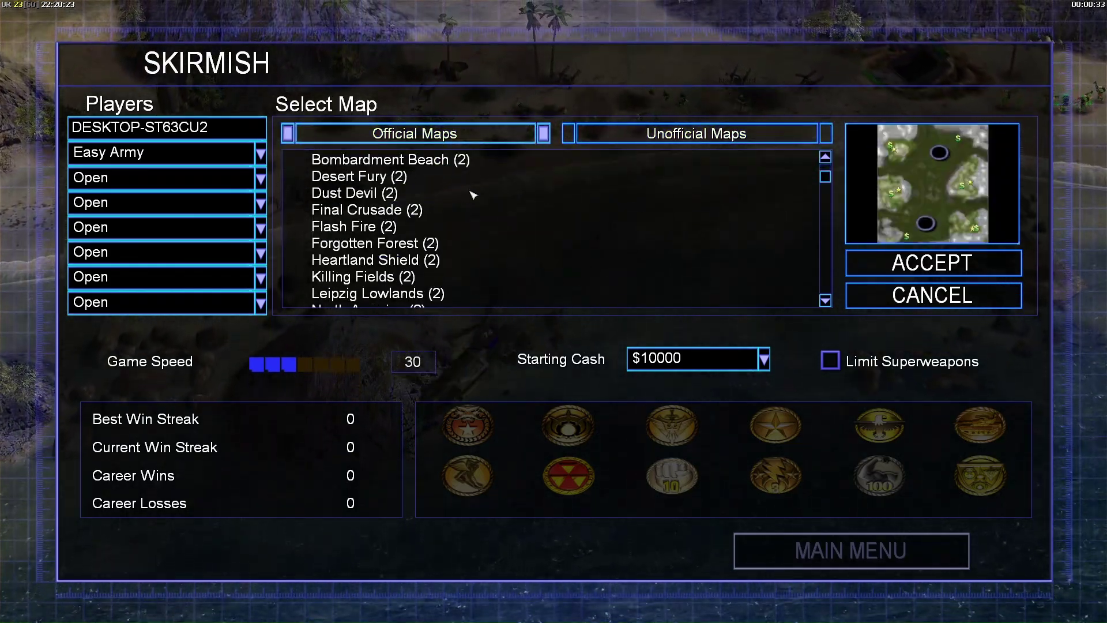
{"action": "scroll", "coordinate": [473, 195], "scroll_direction": "down", "scroll_amount": 5}
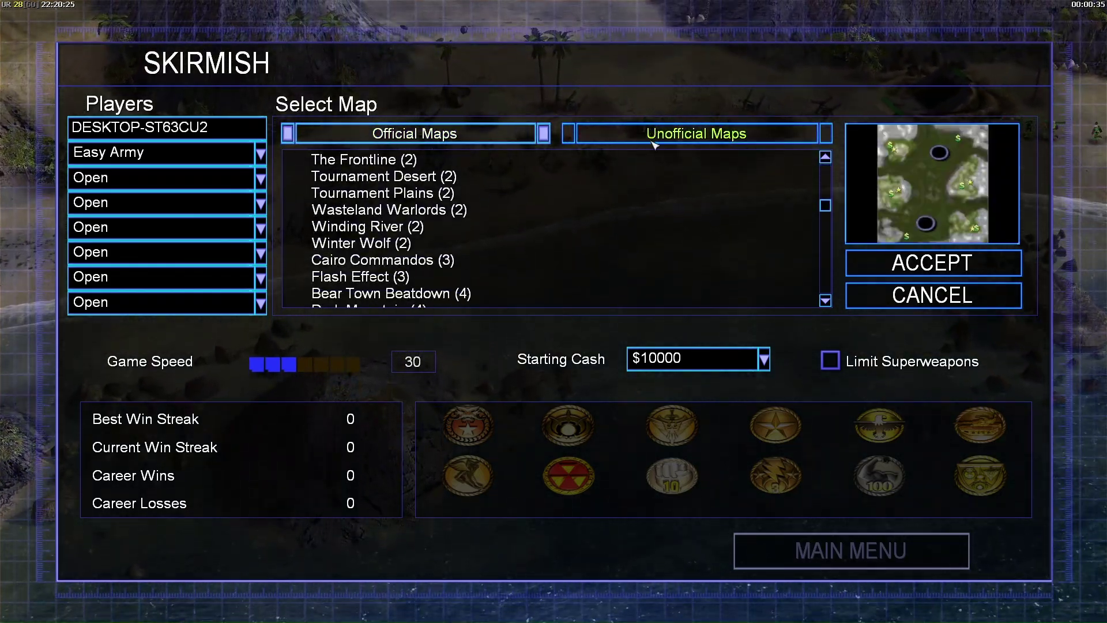
{"action": "left_click", "coordinate": [697, 133]}
{"action": "scroll", "coordinate": [749, 230], "scroll_direction": "up", "scroll_amount": 8}
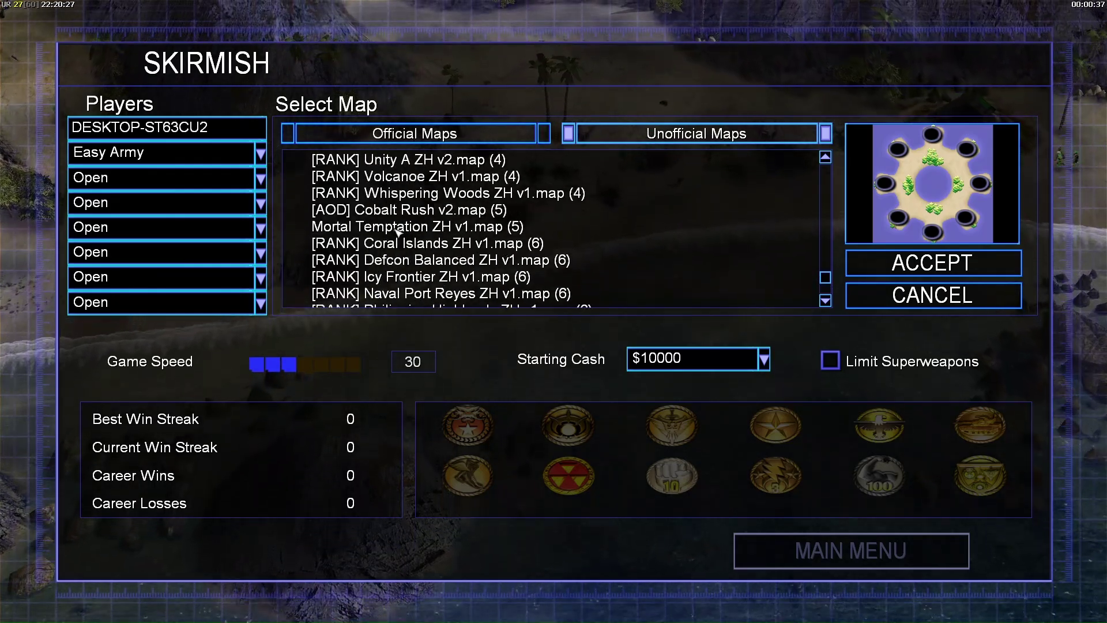
{"action": "scroll", "coordinate": [404, 230], "scroll_direction": "up", "scroll_amount": 3}
Preview the Fall Out ZH v1, Middle Fight and Winter Wolf Balanced ZH v1 maps.
{"action": "left_click", "coordinate": [407, 226]}
{"action": "scroll", "coordinate": [412, 228], "scroll_direction": "up", "scroll_amount": 7}
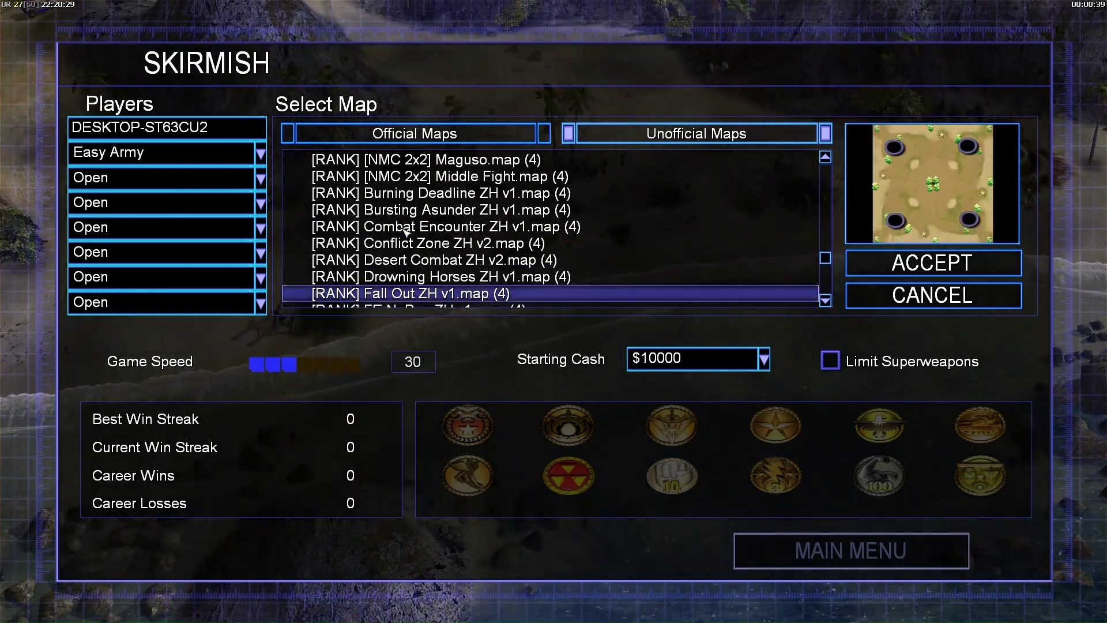
{"action": "left_click", "coordinate": [421, 228]}
{"action": "scroll", "coordinate": [424, 229], "scroll_direction": "up", "scroll_amount": 3}
{"action": "scroll", "coordinate": [424, 229], "scroll_direction": "up", "scroll_amount": 3}
{"action": "left_click", "coordinate": [424, 226]}
{"action": "scroll", "coordinate": [424, 228], "scroll_direction": "up", "scroll_amount": 9}
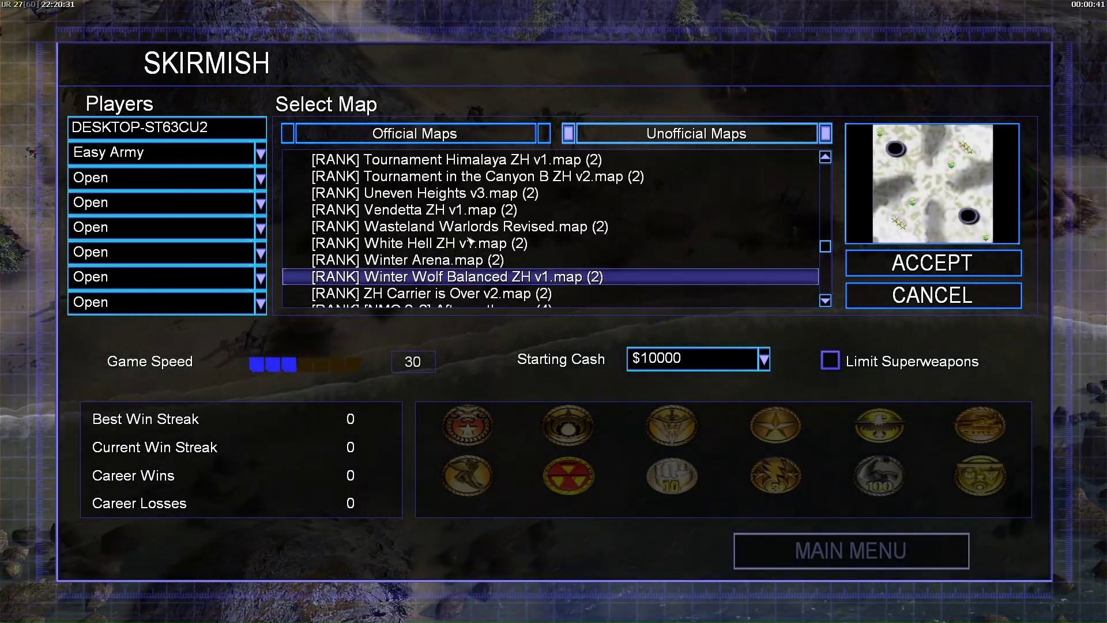
Accept Tournament Graveyard ZH v2, then exit the game from the main menu.
{"action": "scroll", "coordinate": [750, 243], "scroll_direction": "down", "scroll_amount": 20}
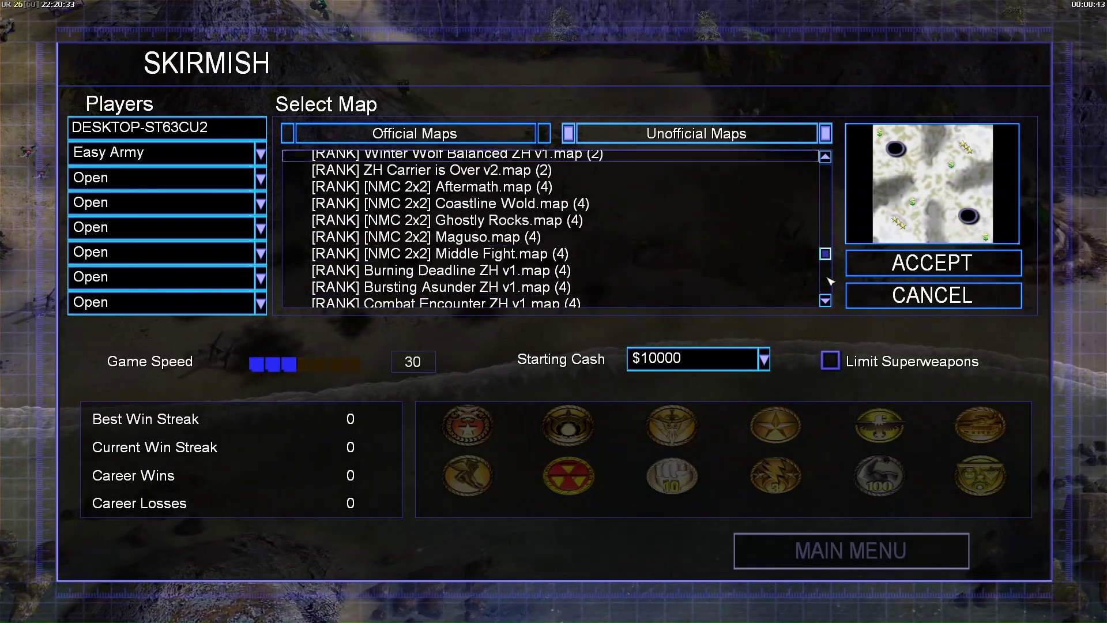
{"action": "left_click", "coordinate": [697, 218]}
{"action": "left_click", "coordinate": [932, 263]}
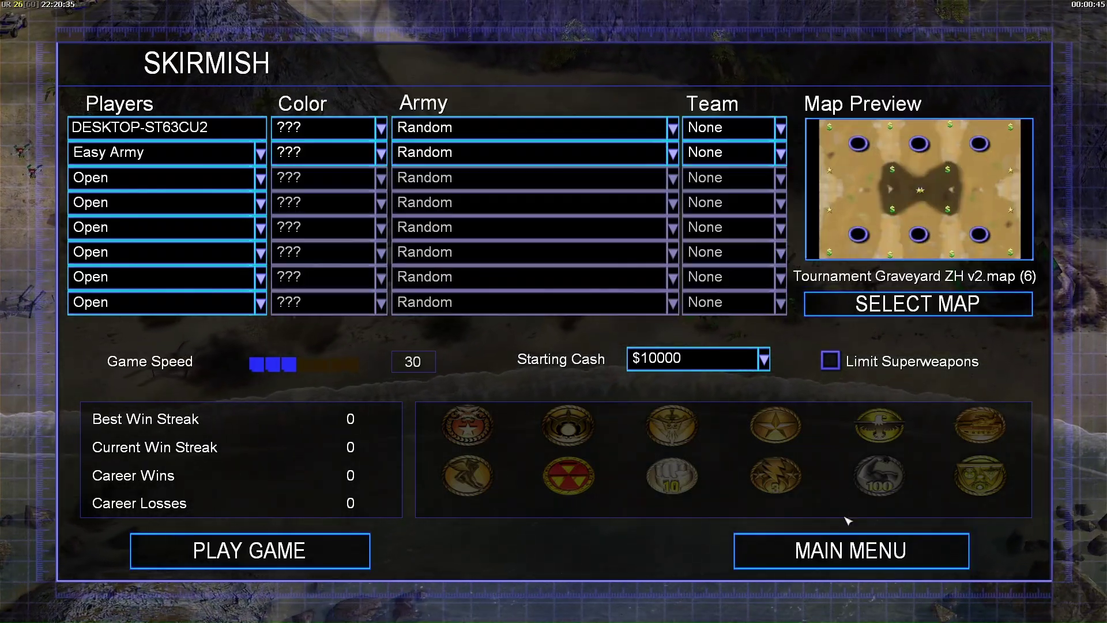
{"action": "left_click", "coordinate": [853, 548]}
{"action": "left_click", "coordinate": [926, 352]}
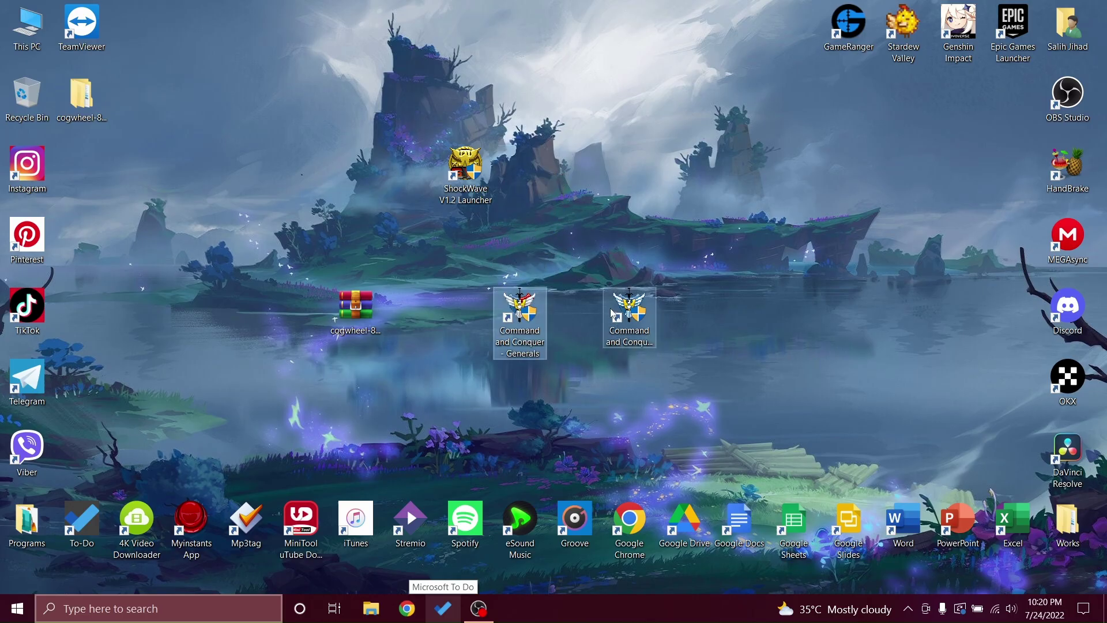
{"action": "left_click", "coordinate": [612, 314]}
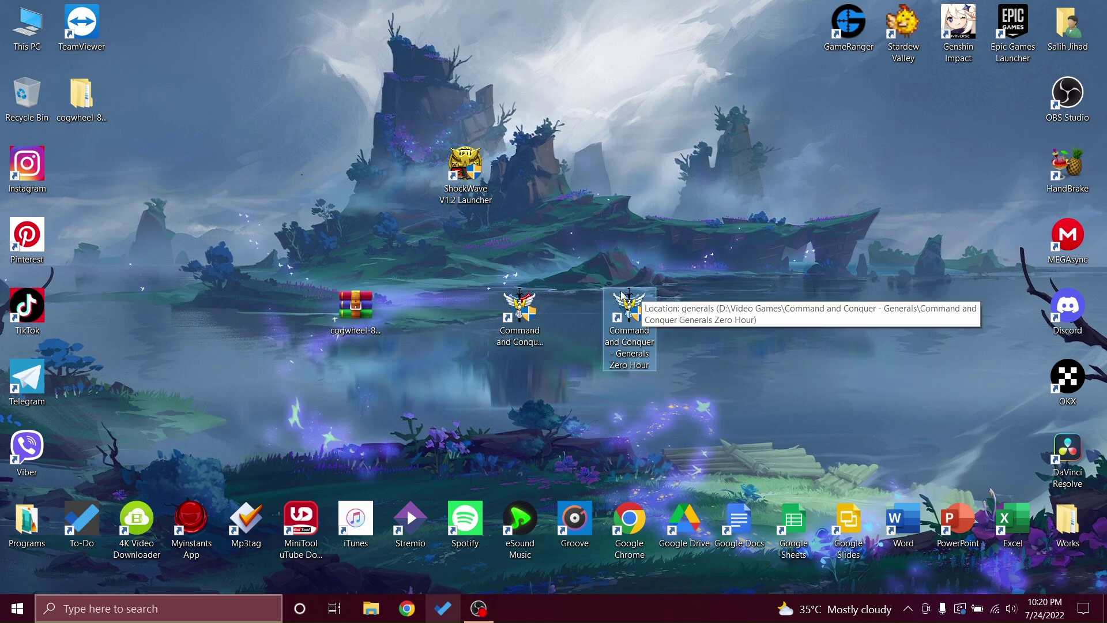
{"action": "mouse_move", "coordinate": [453, 177]}
{"action": "left_mouse_down"}
{"action": "mouse_move", "coordinate": [552, 163]}
{"action": "mouse_move", "coordinate": [521, 199]}
{"action": "mouse_move", "coordinate": [459, 183]}
{"action": "left_mouse_up"}
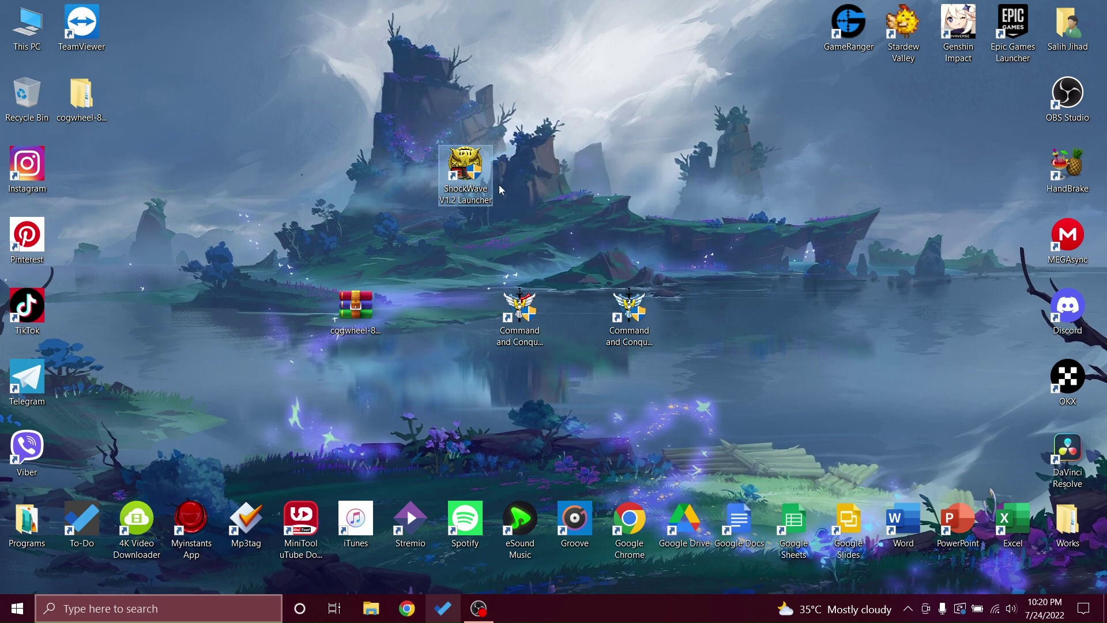